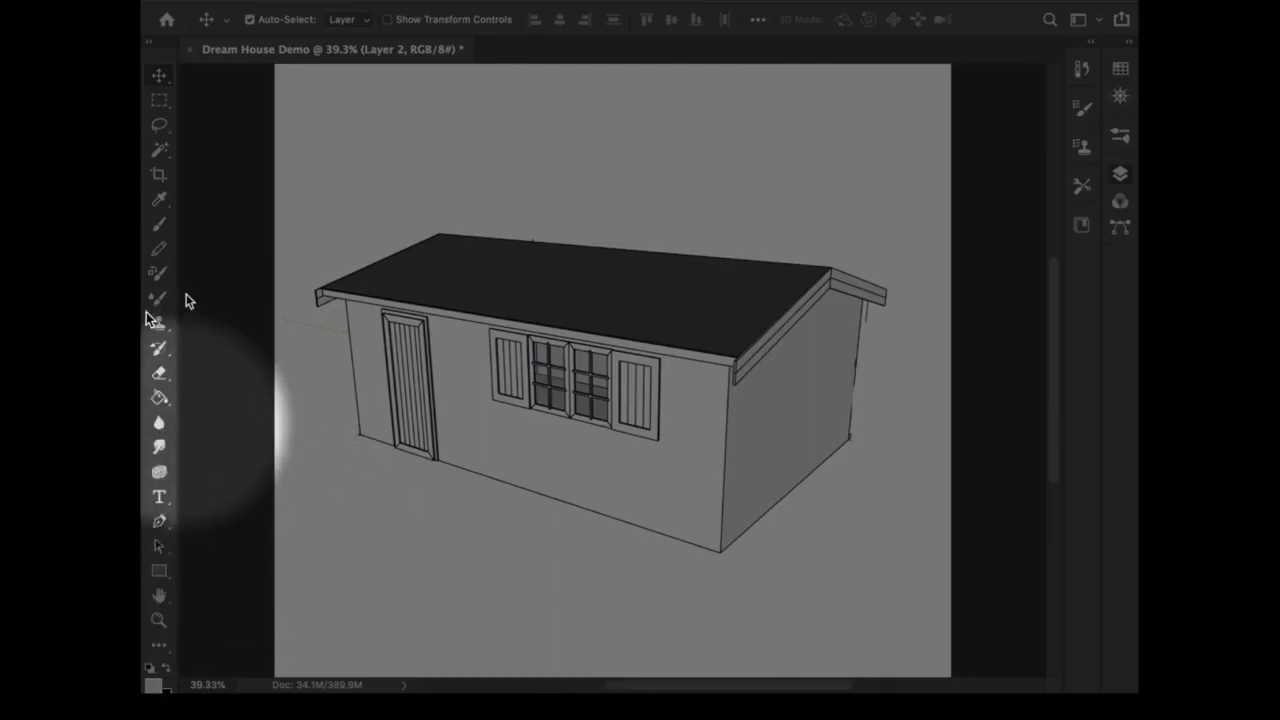
Step: Outline a four-sided box side face with the Polygonal Lasso, extending forward from the vertical edge at the house's near corner
left_click(160, 127)
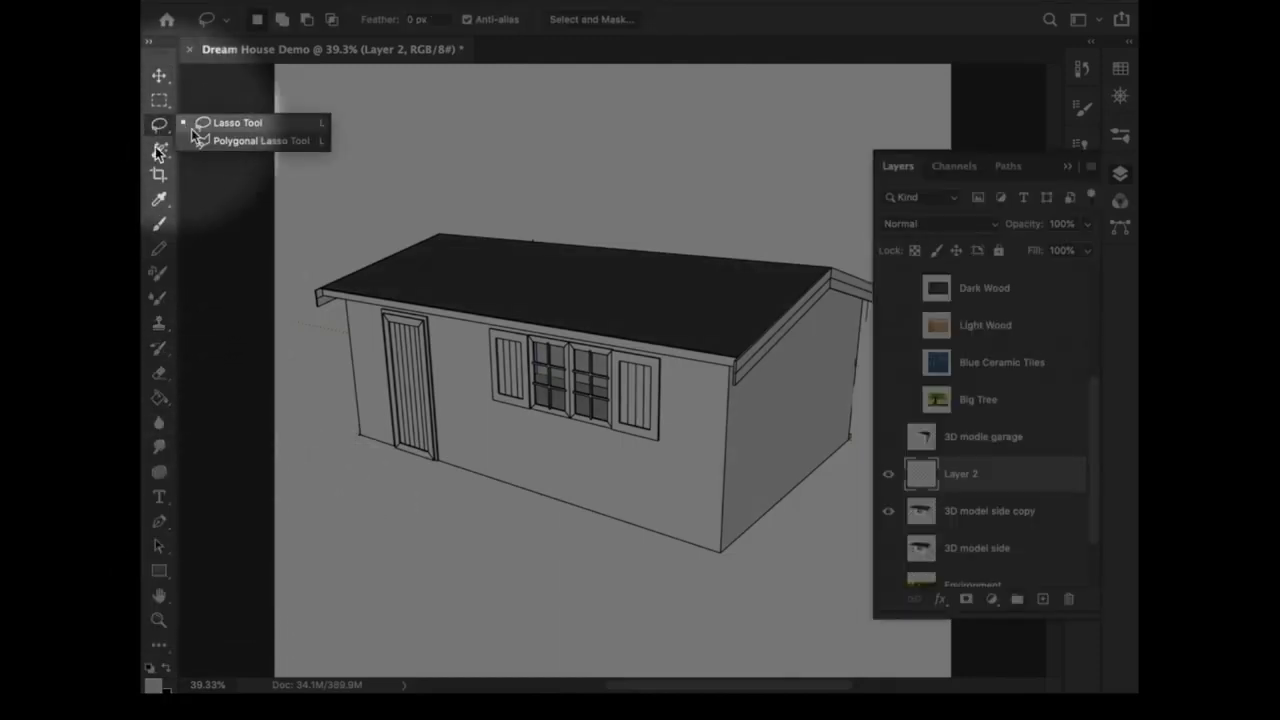
left_click(216, 141)
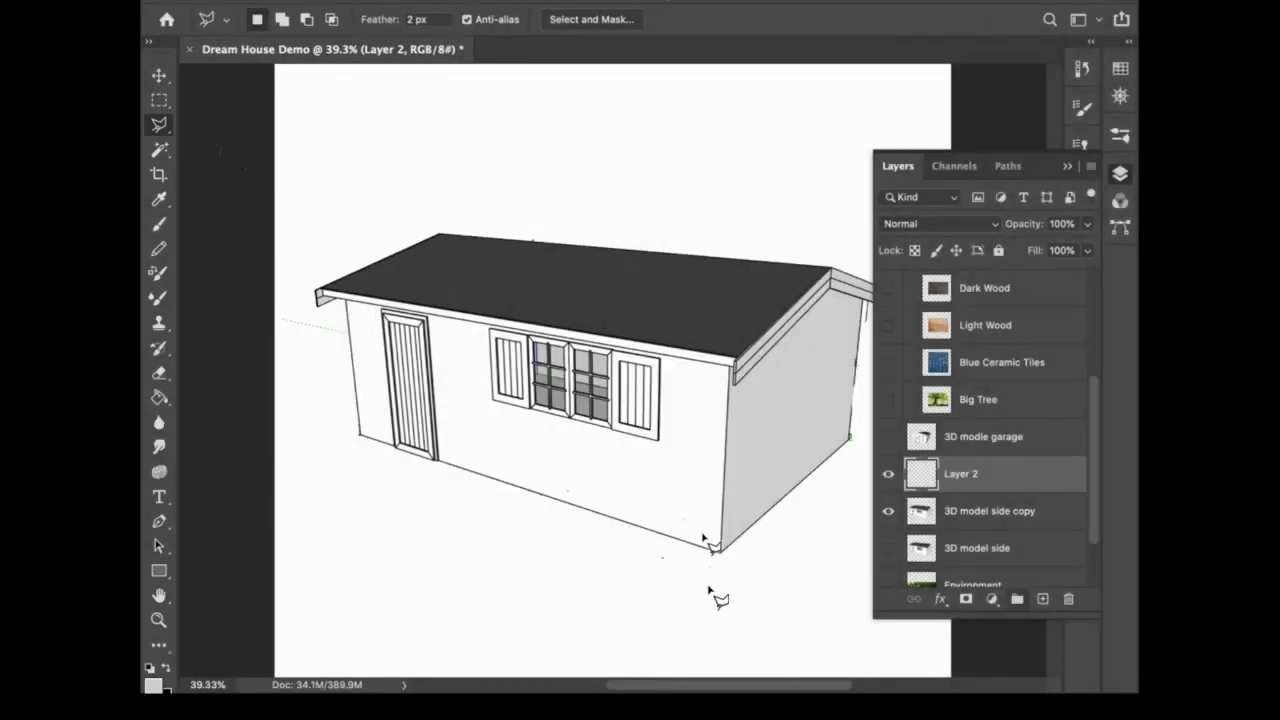
left_click(1120, 173)
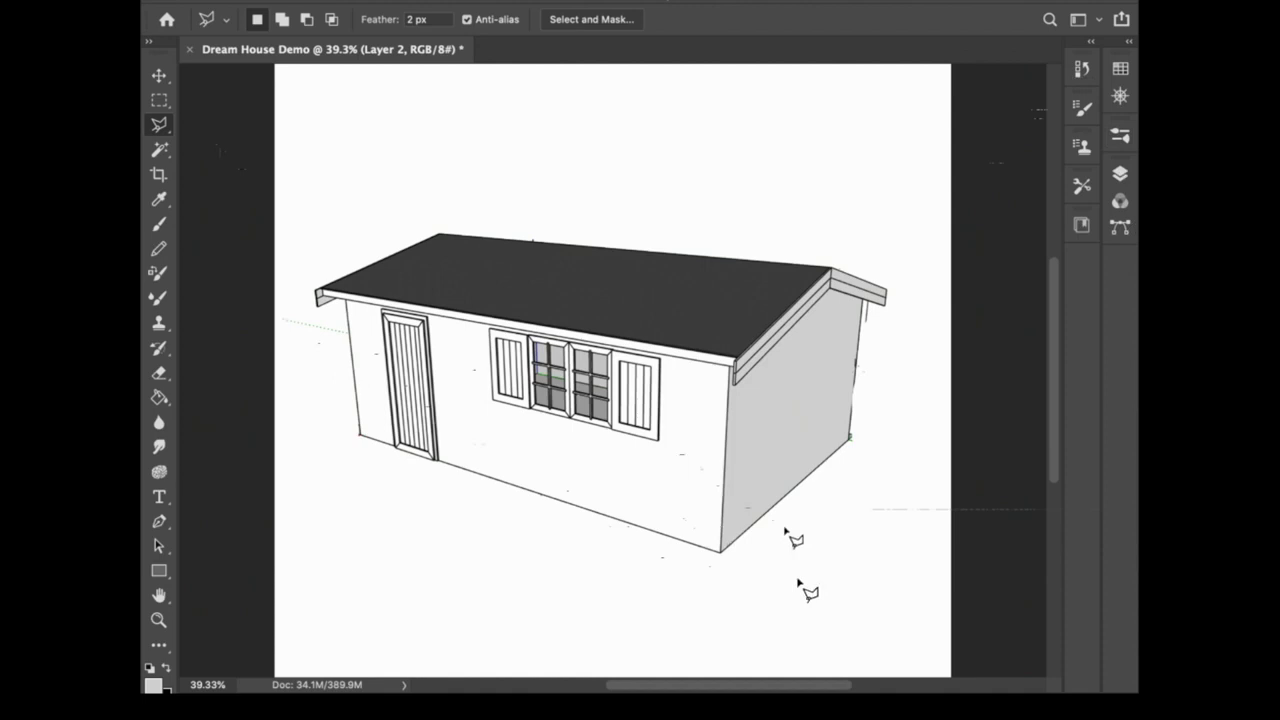
key("z")
left_click_drag(786, 528, 751, 470)
scroll(751, 470, "up", 2)
scroll(751, 470, "right", 2)
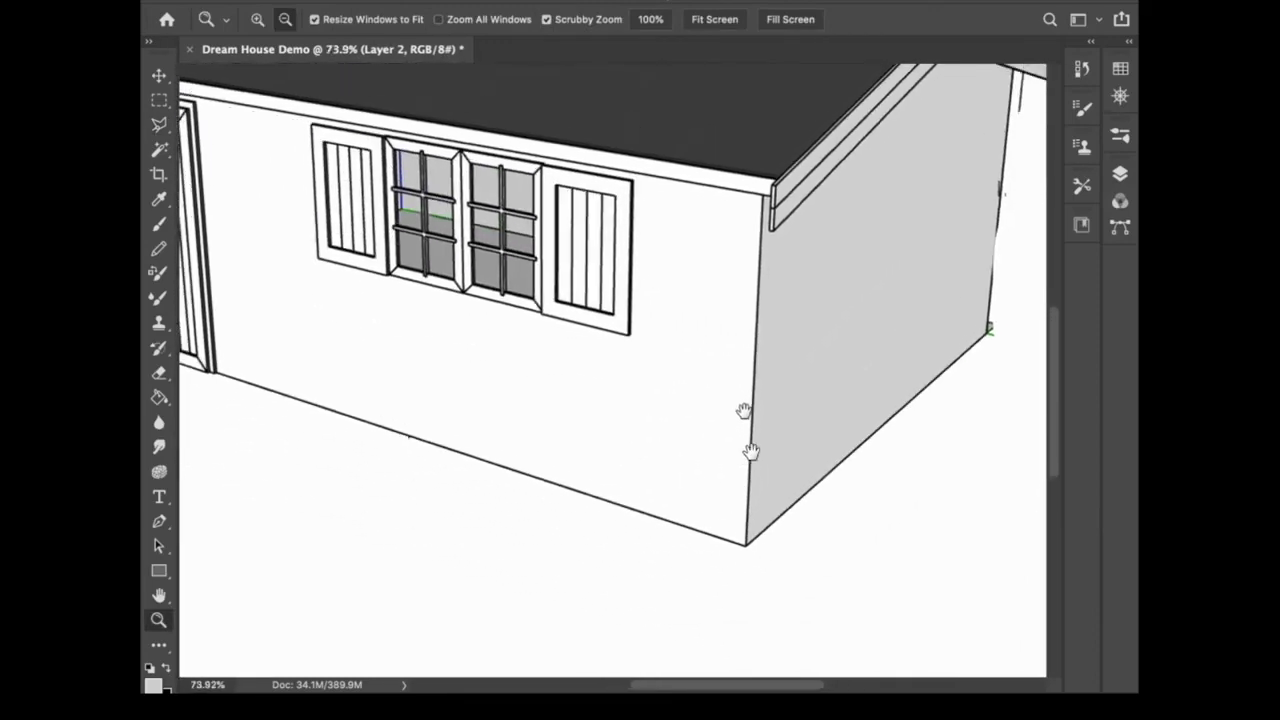
key("l")
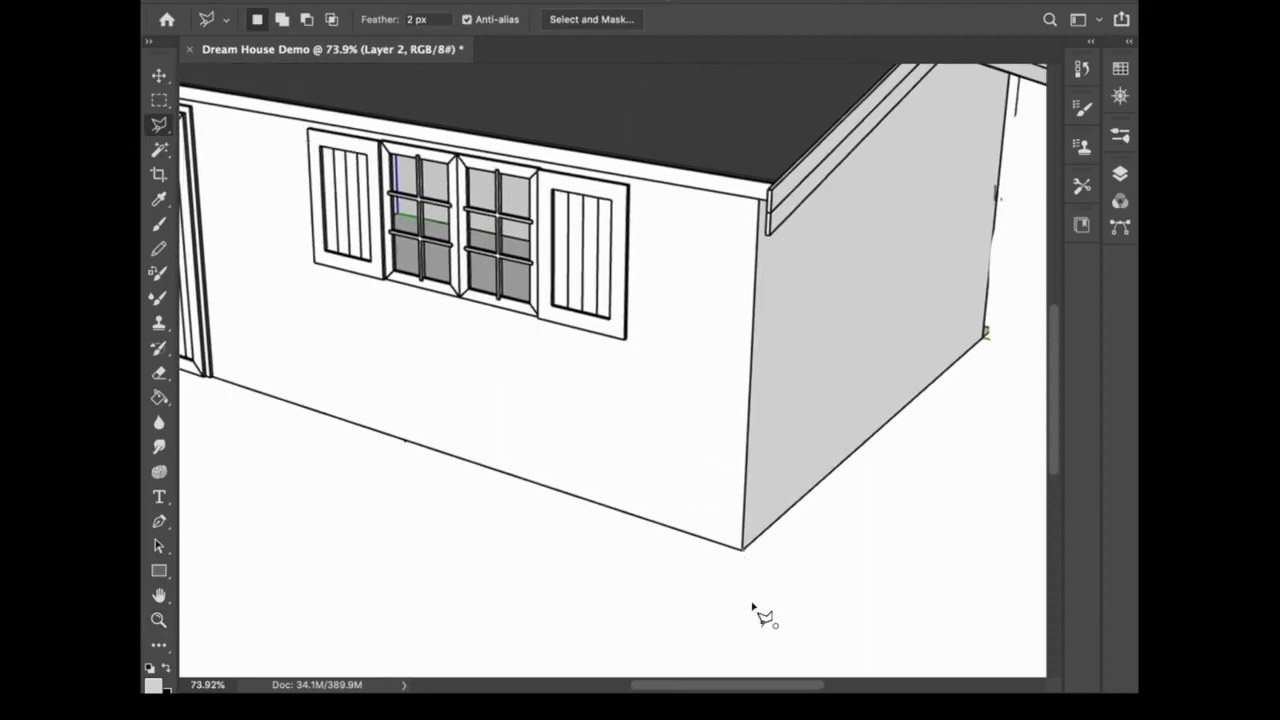
left_click(742, 548)
left_click(617, 653)
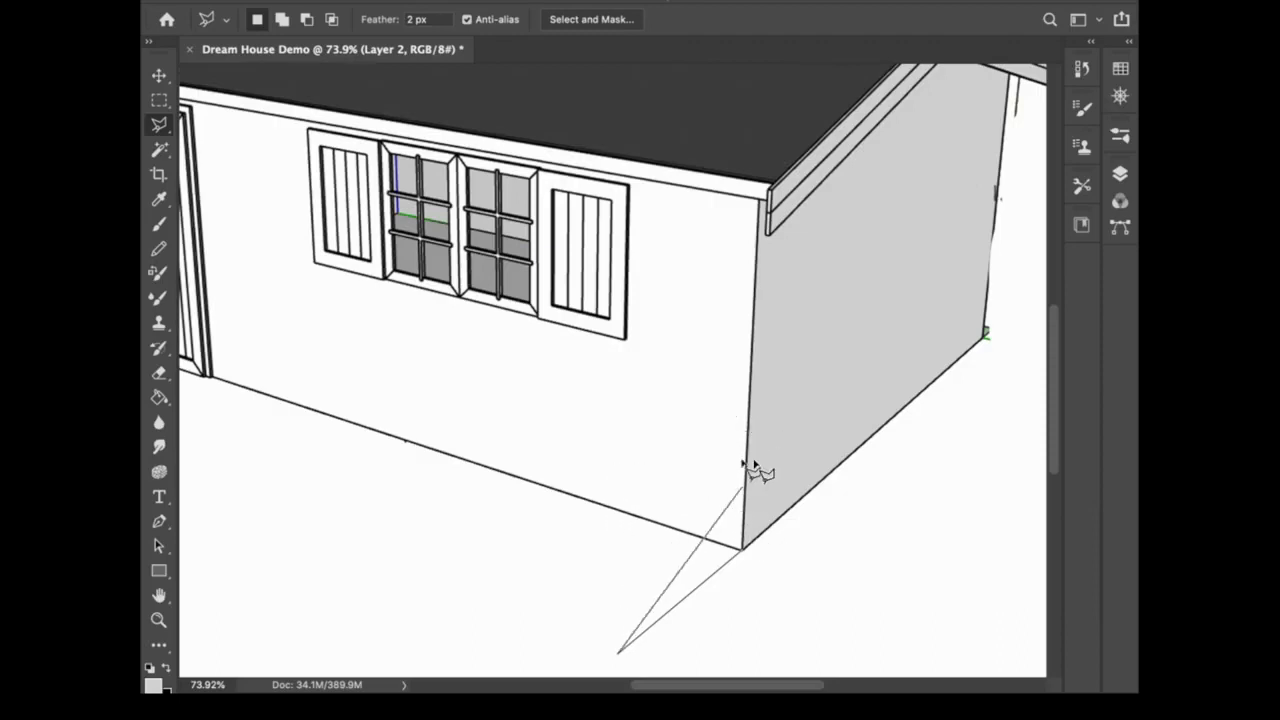
left_click(616, 466)
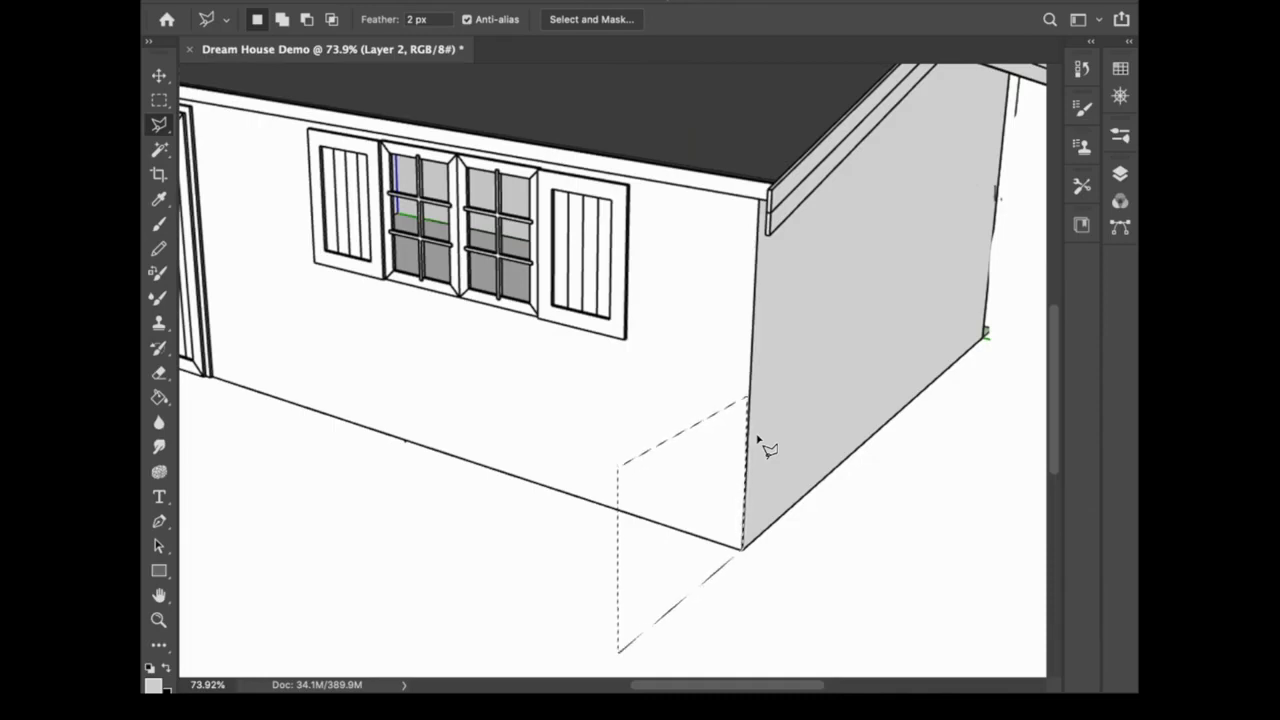
Step: Fill the selected side face with the light grey sampled from the house's side wall and deselect it
key("i")
left_click(850, 370)
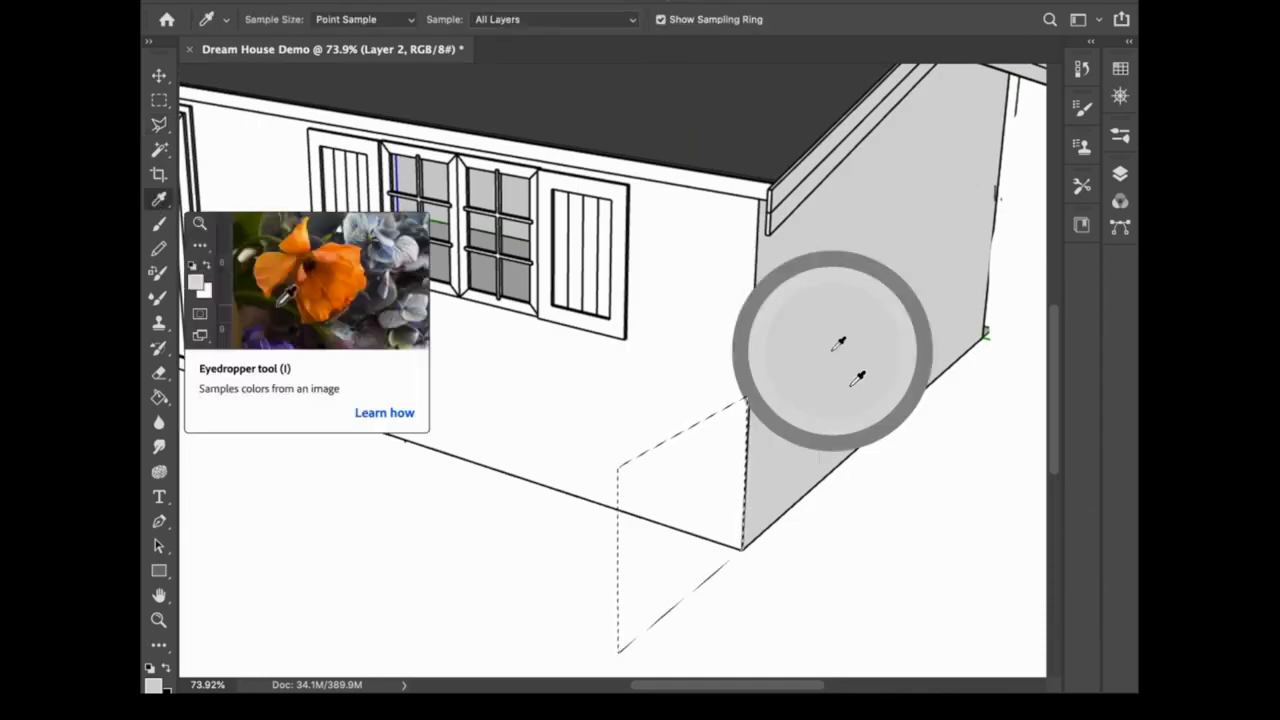
left_click_drag(830, 338, 852, 369)
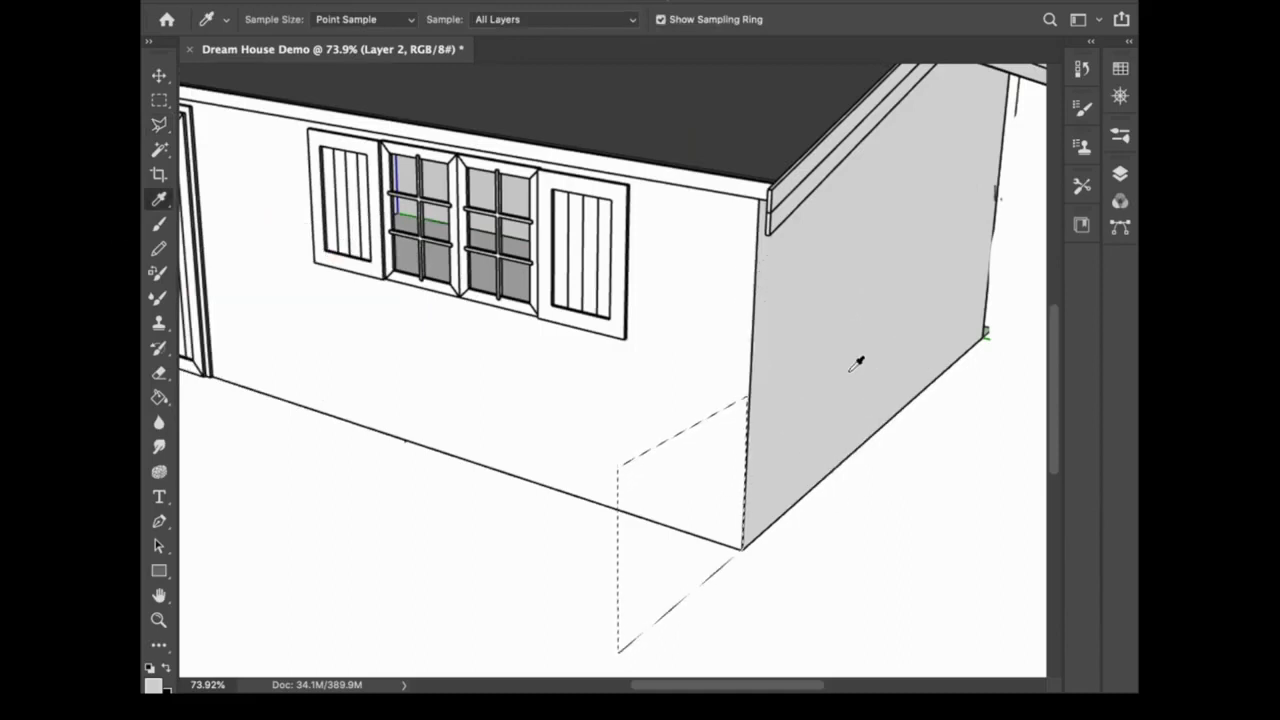
key("g")
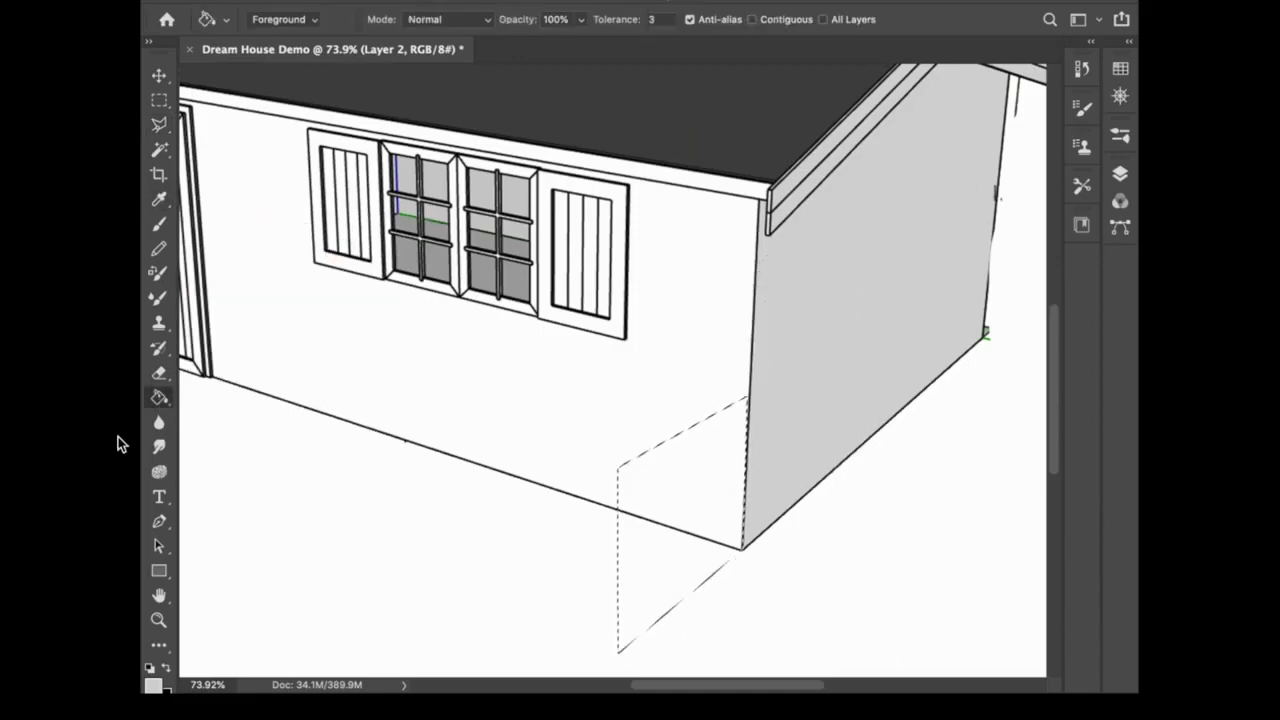
left_click(703, 544)
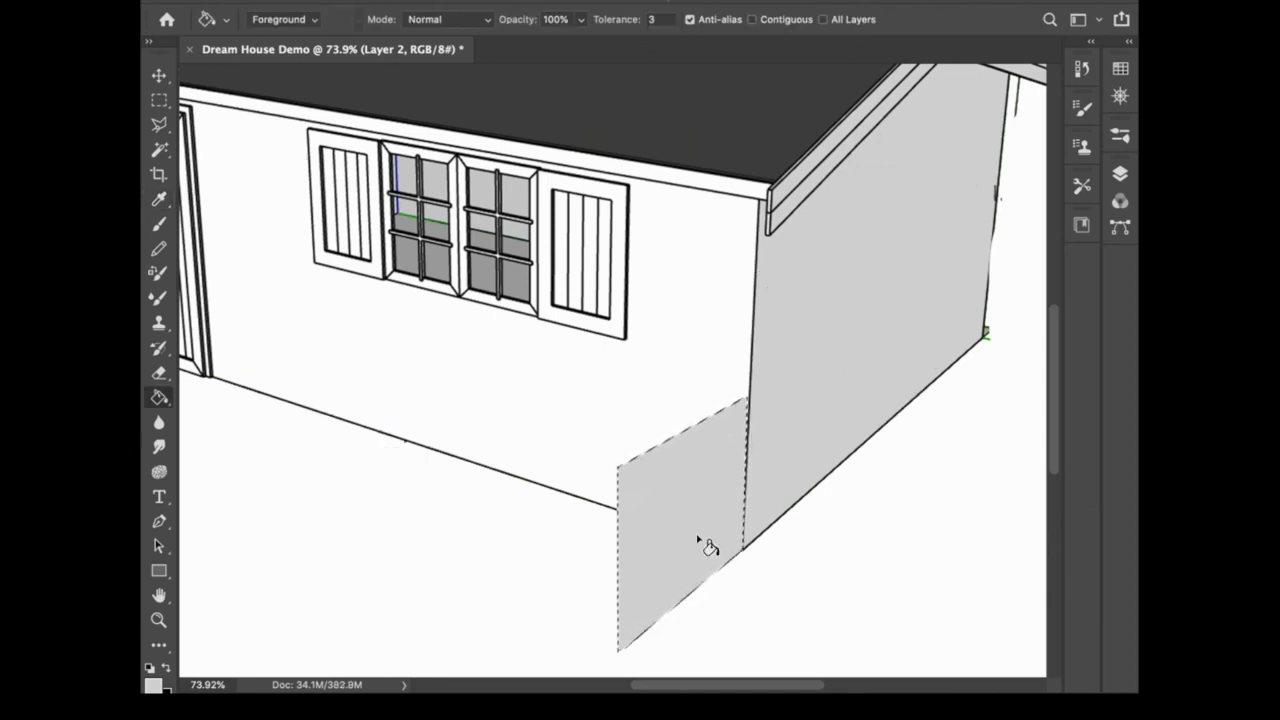
left_click(531, 0)
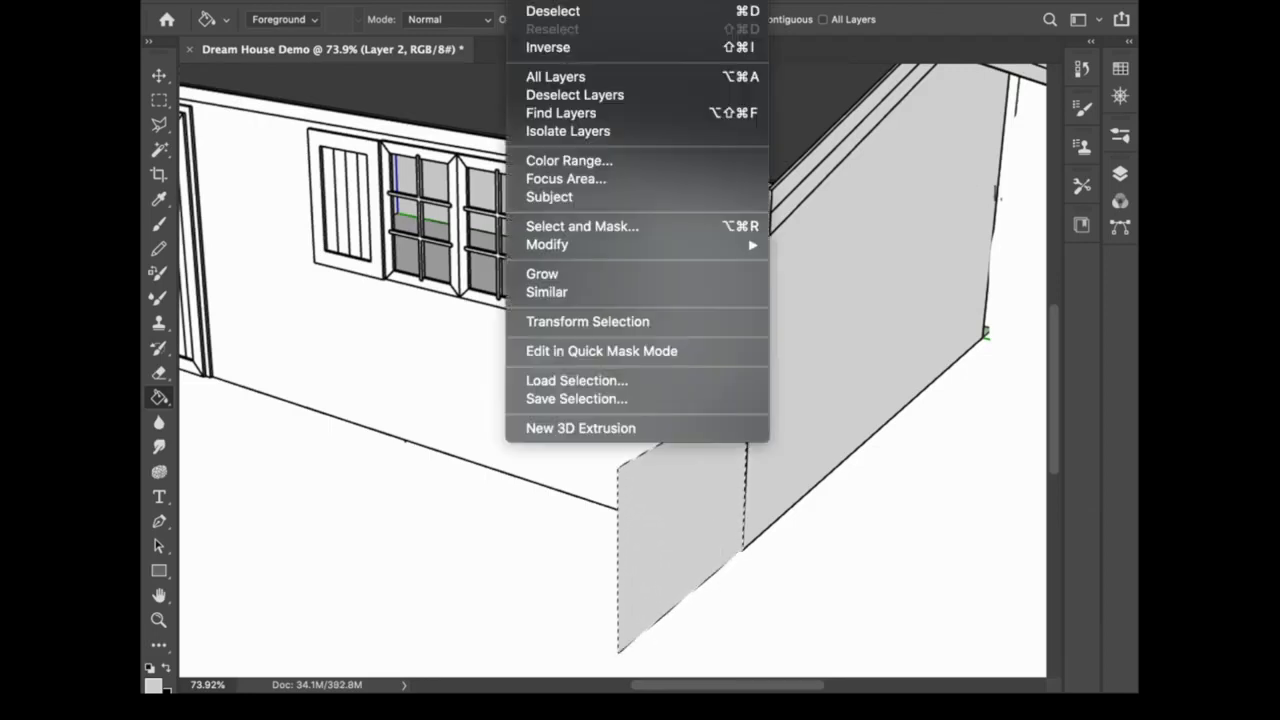
left_click(555, 14)
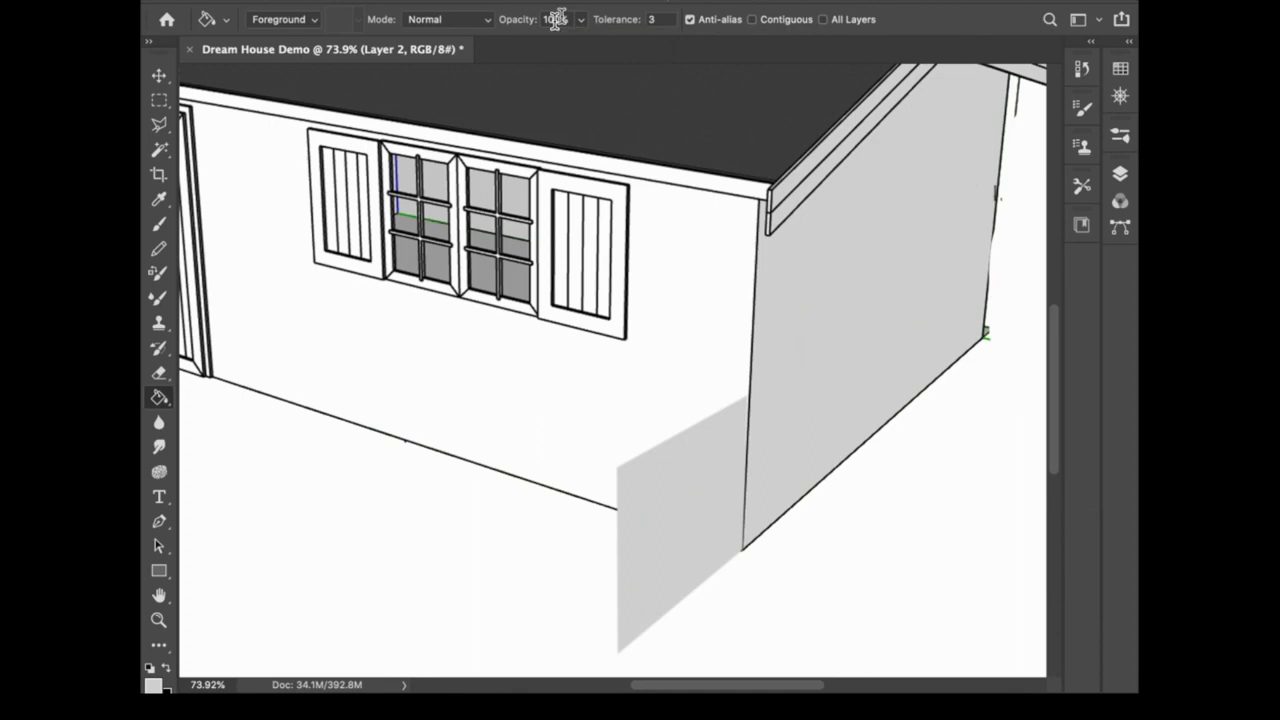
Step: Select a four-sided front face adjoining the grey side with the Polygonal Lasso, fill it with the front wall's white, and deselect
left_click(159, 124)
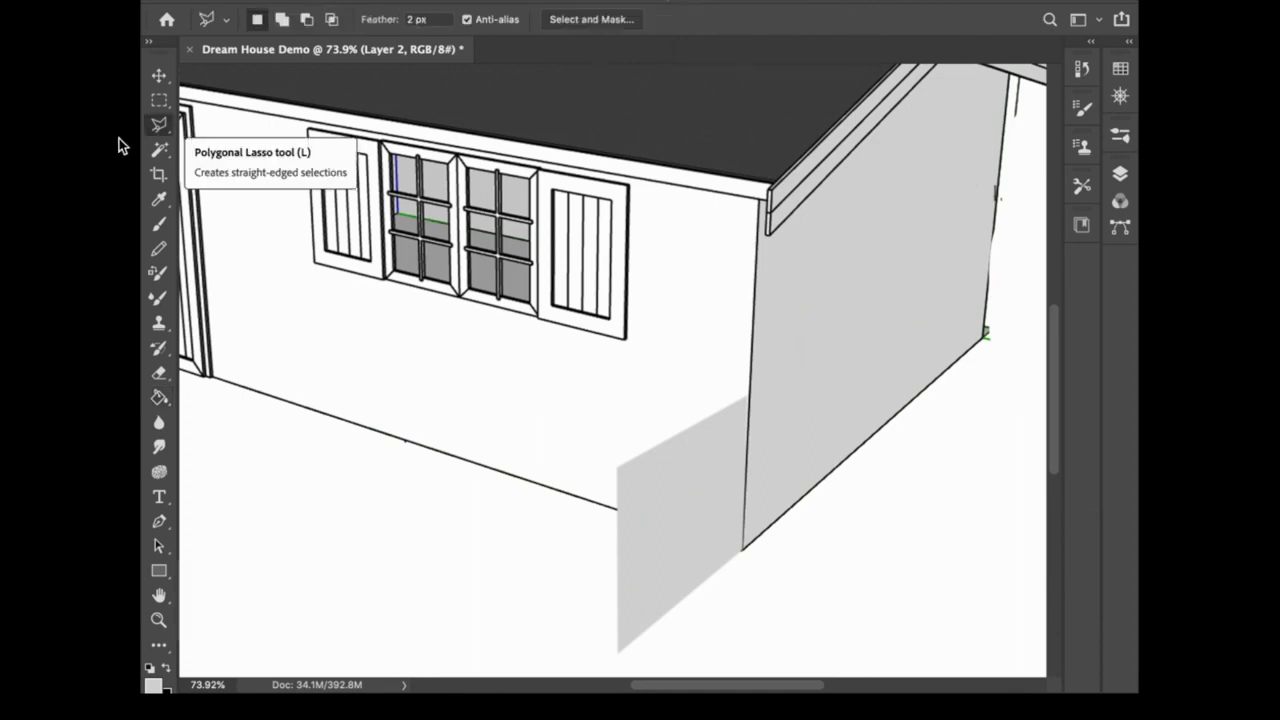
left_click(617, 651)
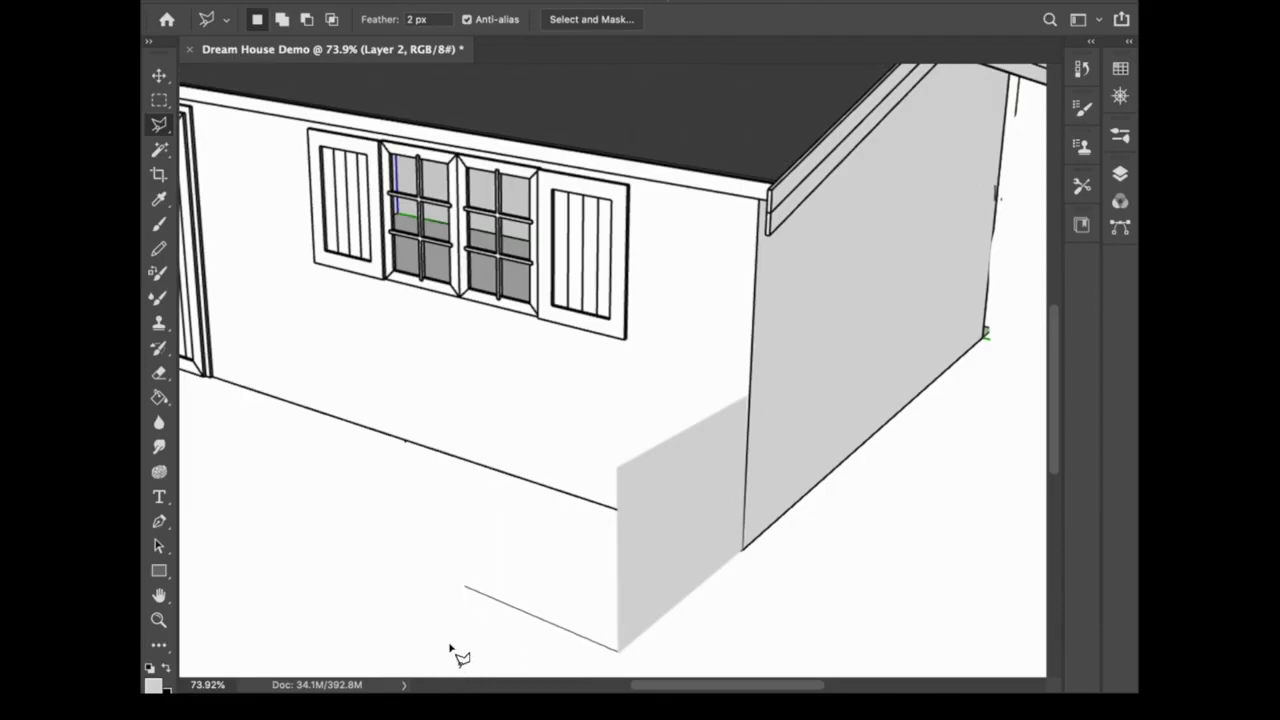
left_click(465, 587)
key("i")
mouse_move(331, 321)
left_mouse_down()
mouse_move(545, 380)
mouse_move(537, 416)
left_mouse_up()
left_click(159, 397)
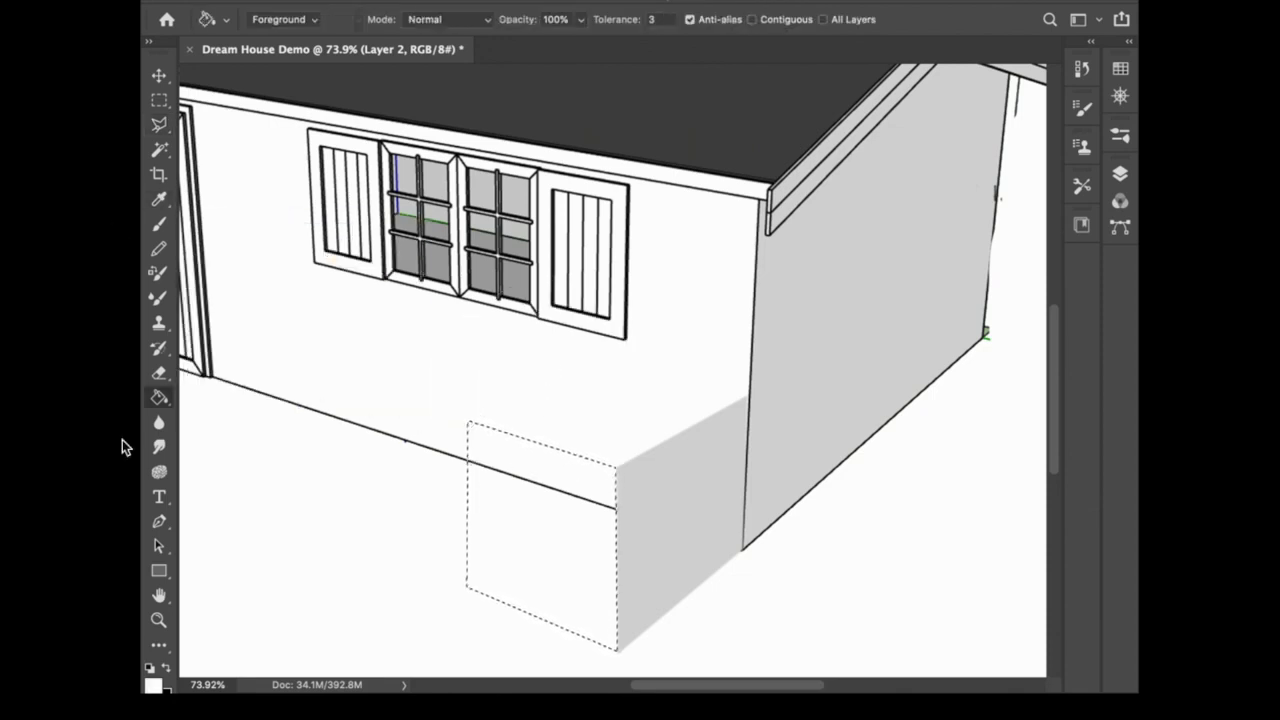
left_click(562, 604)
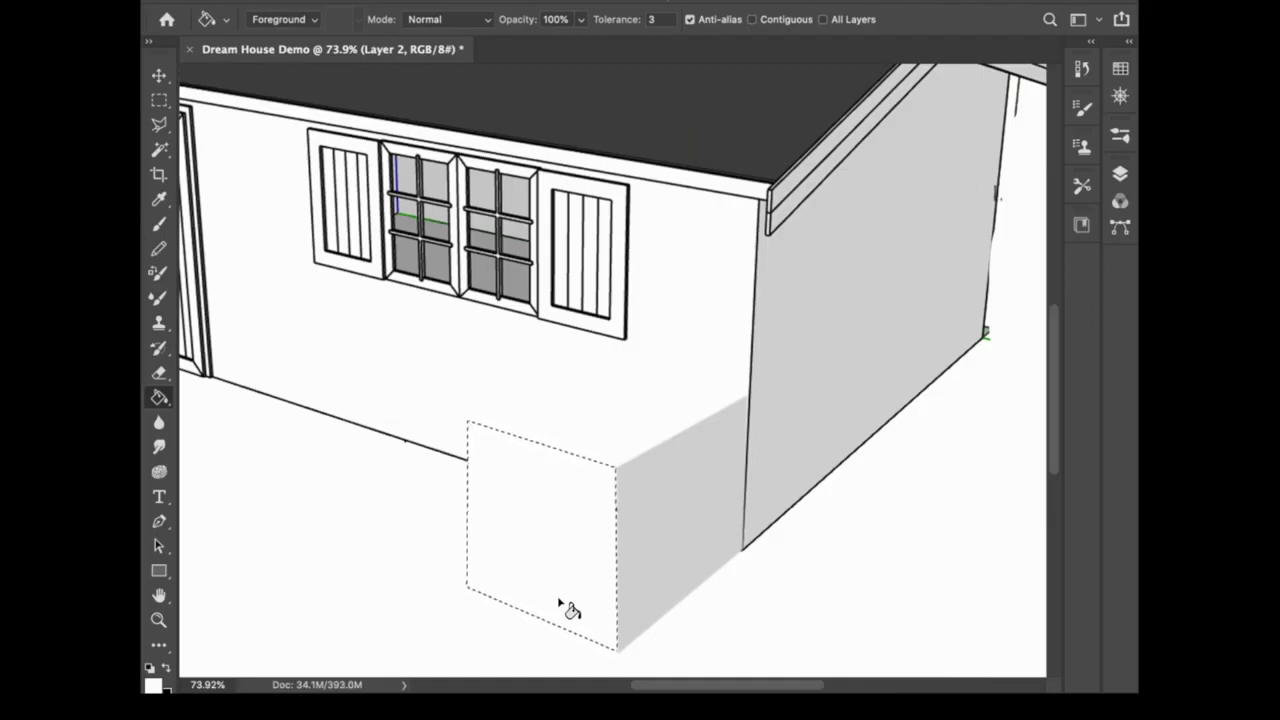
key("m")
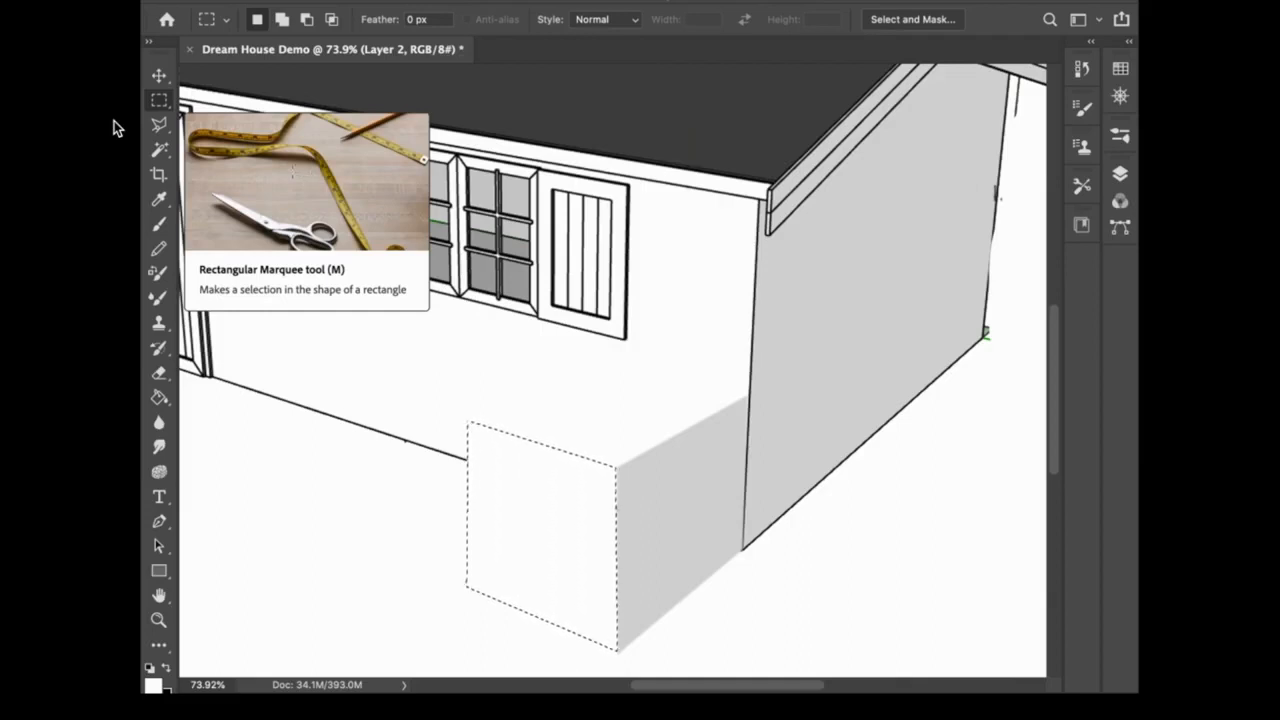
left_click(602, 12)
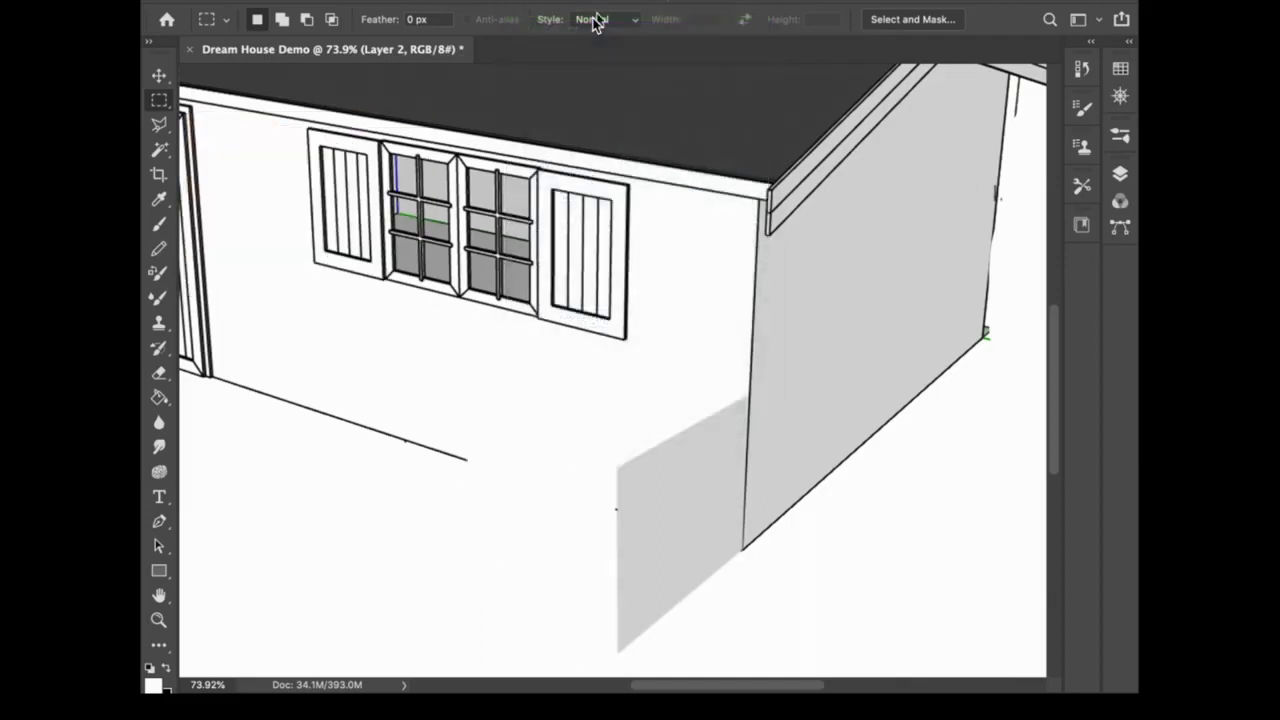
Step: Select the box's top face with the Polygonal Lasso and fill it with the dark grey sampled from the roof
key("l")
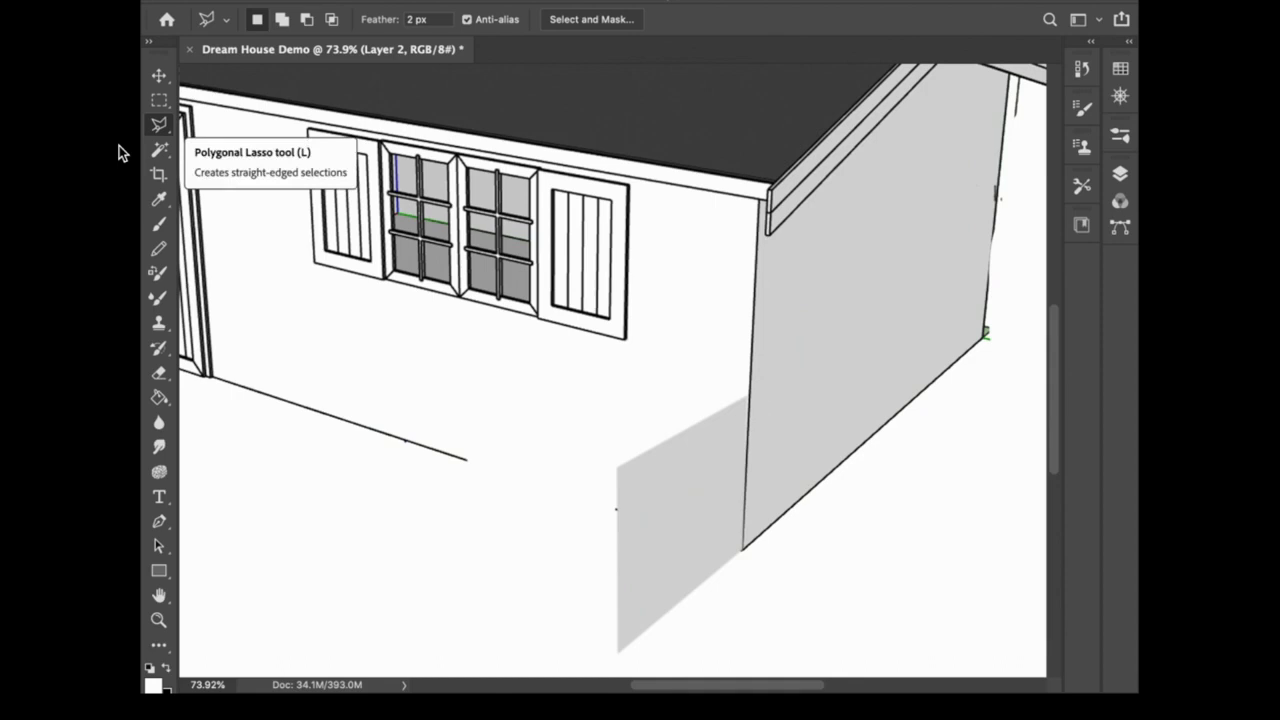
left_click(748, 396)
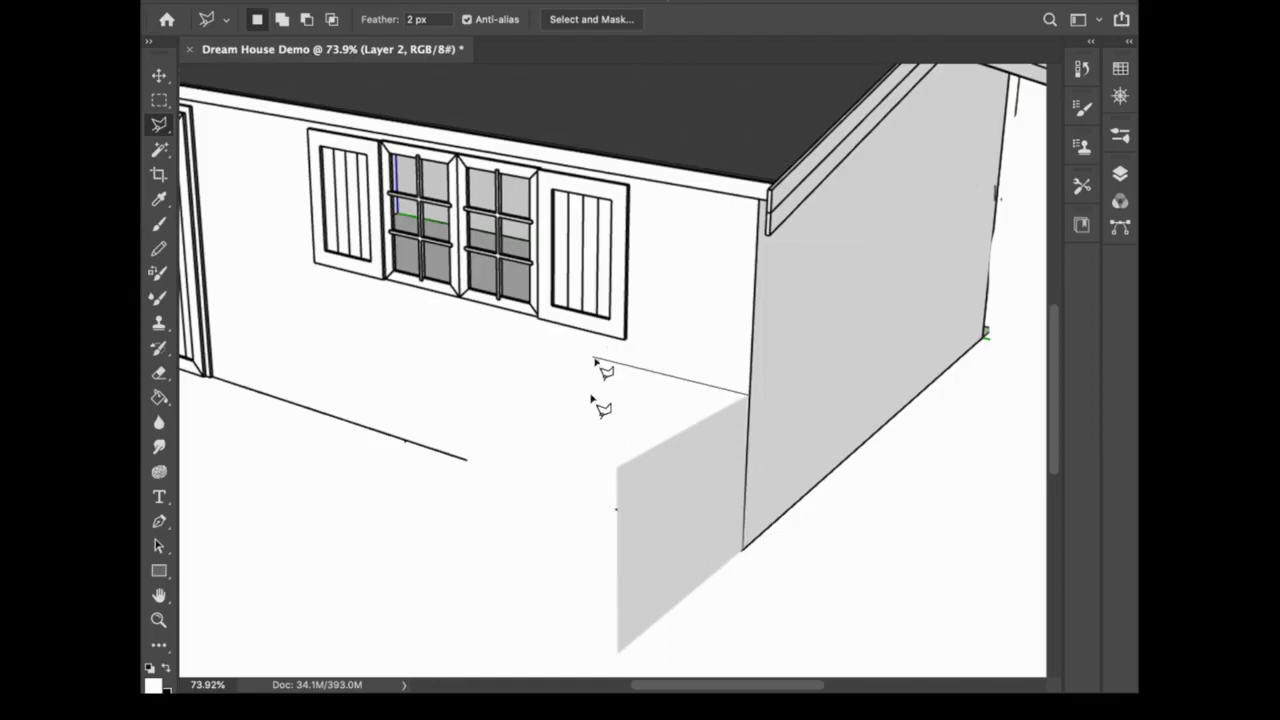
left_click(603, 356)
left_click(467, 413)
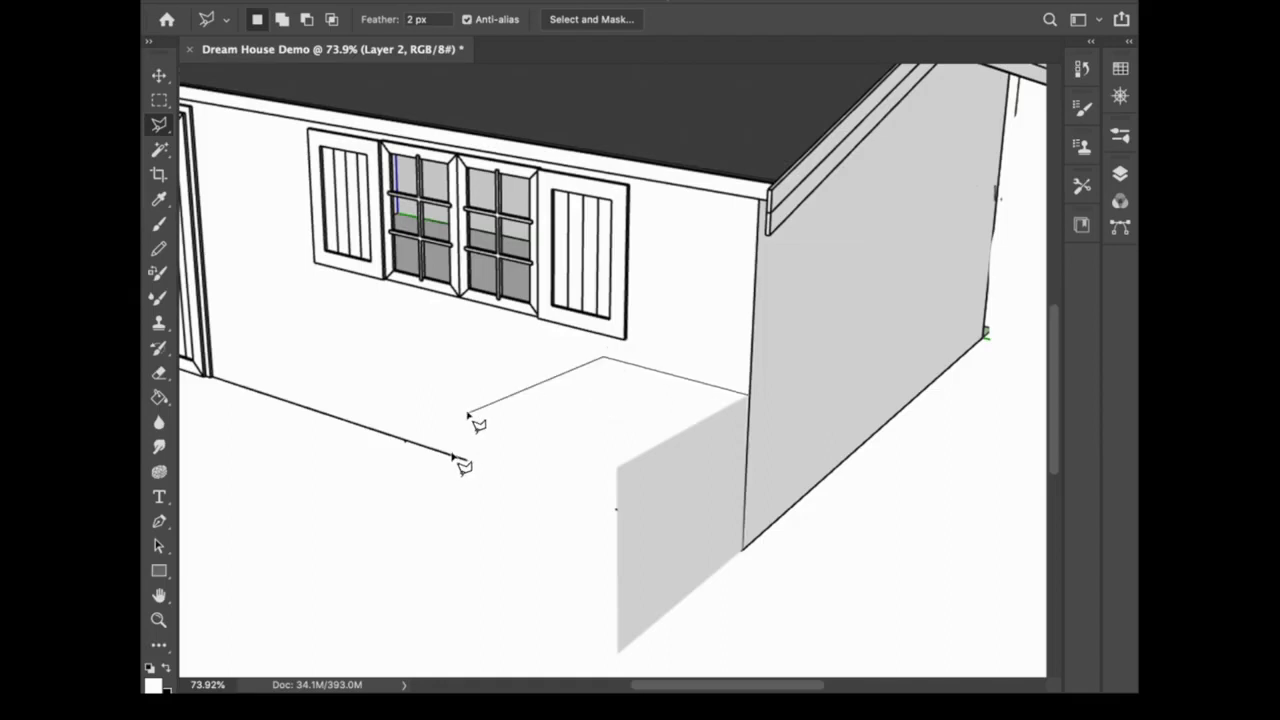
left_click(617, 467)
key("Return")
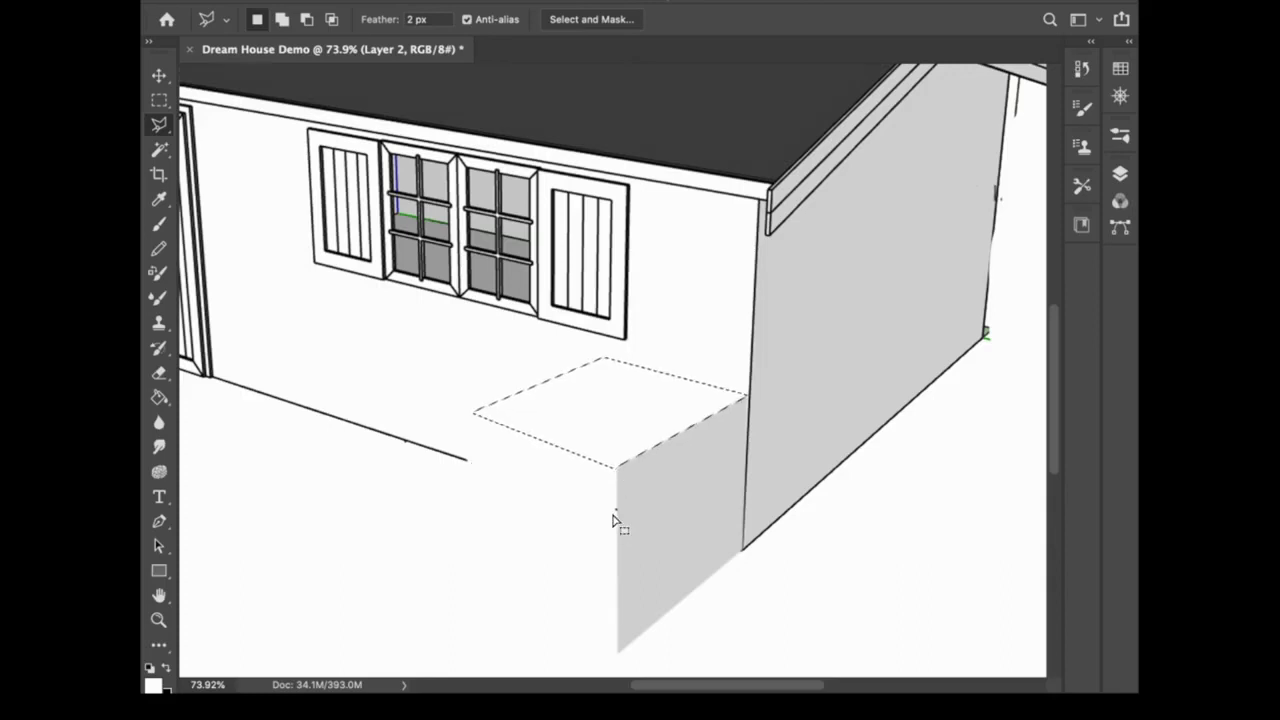
left_click(159, 198)
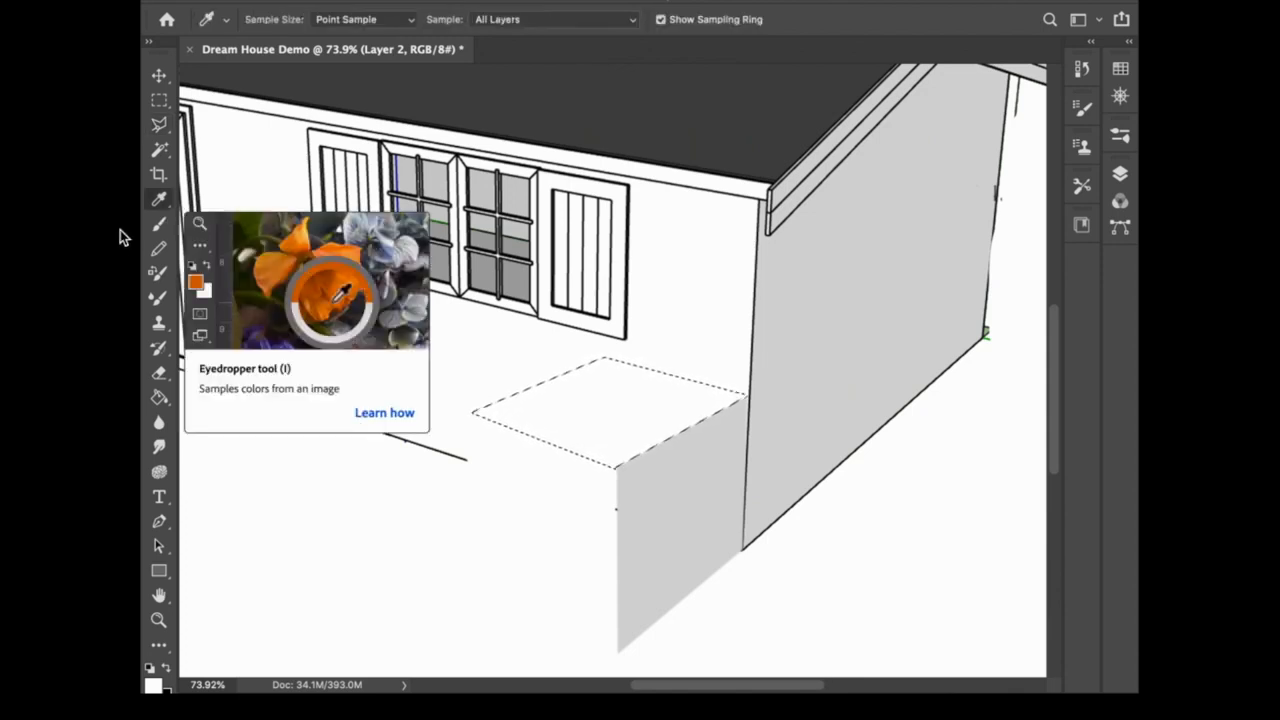
mouse_move(757, 140)
left_mouse_down()
mouse_move(748, 133)
mouse_move(757, 140)
left_mouse_up()
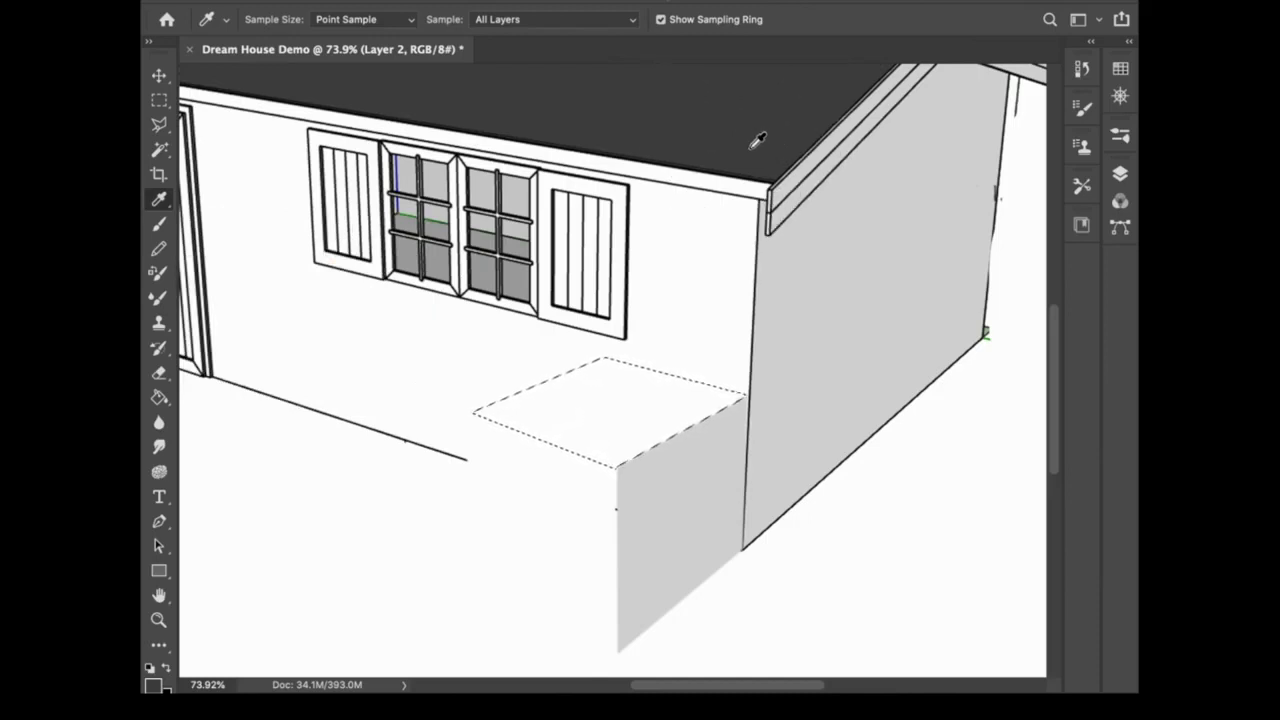
left_click(158, 397)
left_click(615, 455)
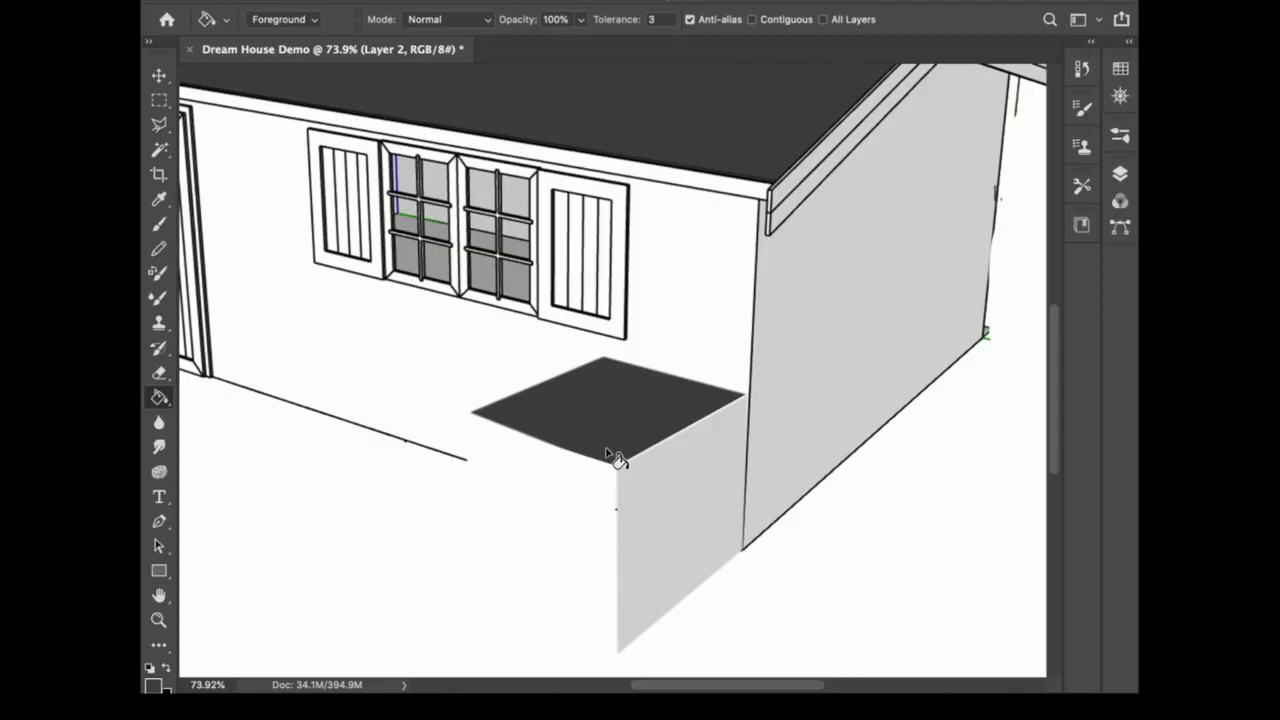
Step: Trace the edges of the box's top, front and side faces with black Brush strokes at size 27
key("b")
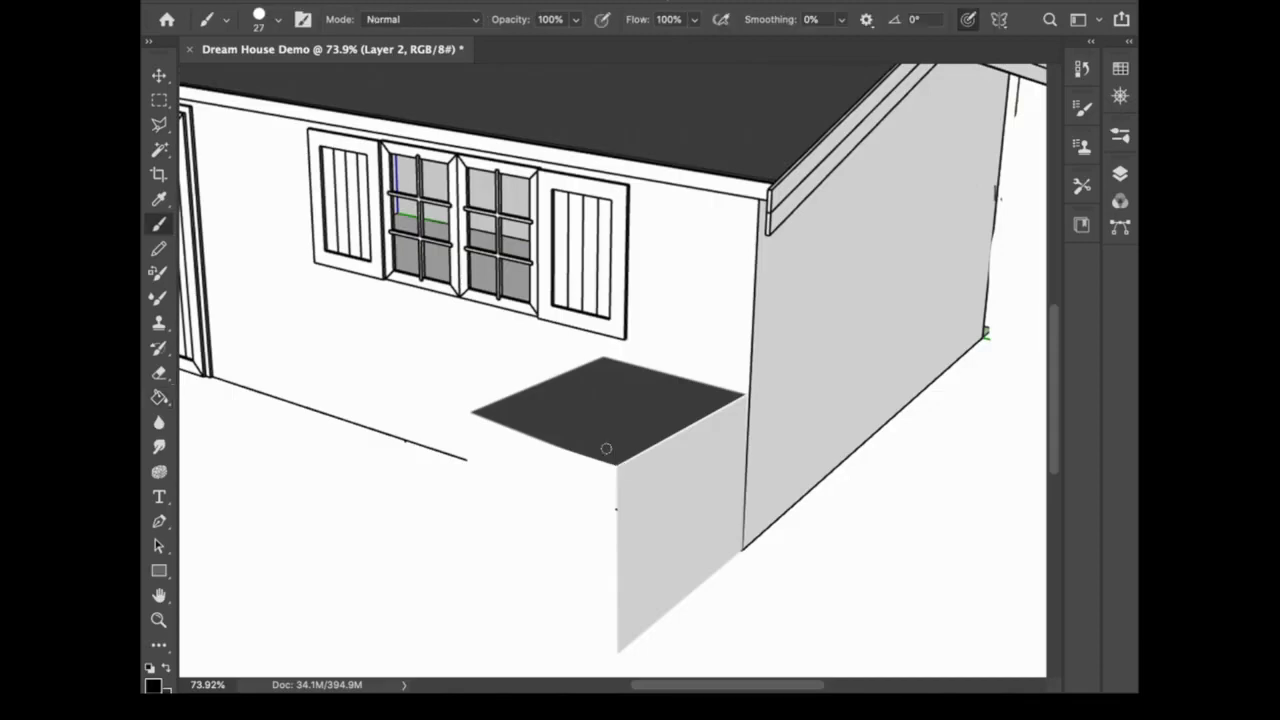
left_click_drag(616, 465, 748, 398)
mouse_move(616, 466)
left_mouse_down()
mouse_move(621, 655)
mouse_move(745, 547)
left_mouse_up()
left_click_drag(472, 414, 616, 467)
left_click_drag(621, 652, 452, 558)
left_click_drag(470, 412, 477, 585)
left_click_drag(604, 357, 748, 395)
left_click_drag(470, 412, 606, 356)
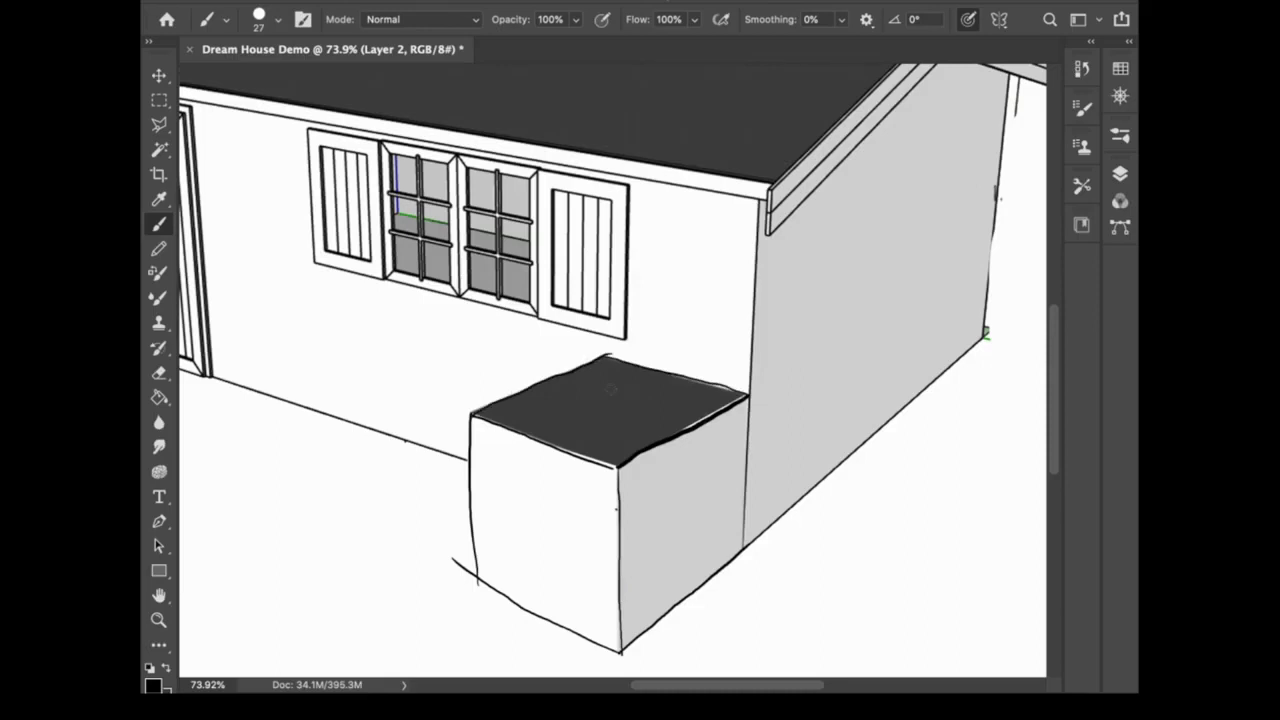
Step: Move the drawn box on Layer 2 up onto the house's roof, near the gable end
left_click(1120, 173)
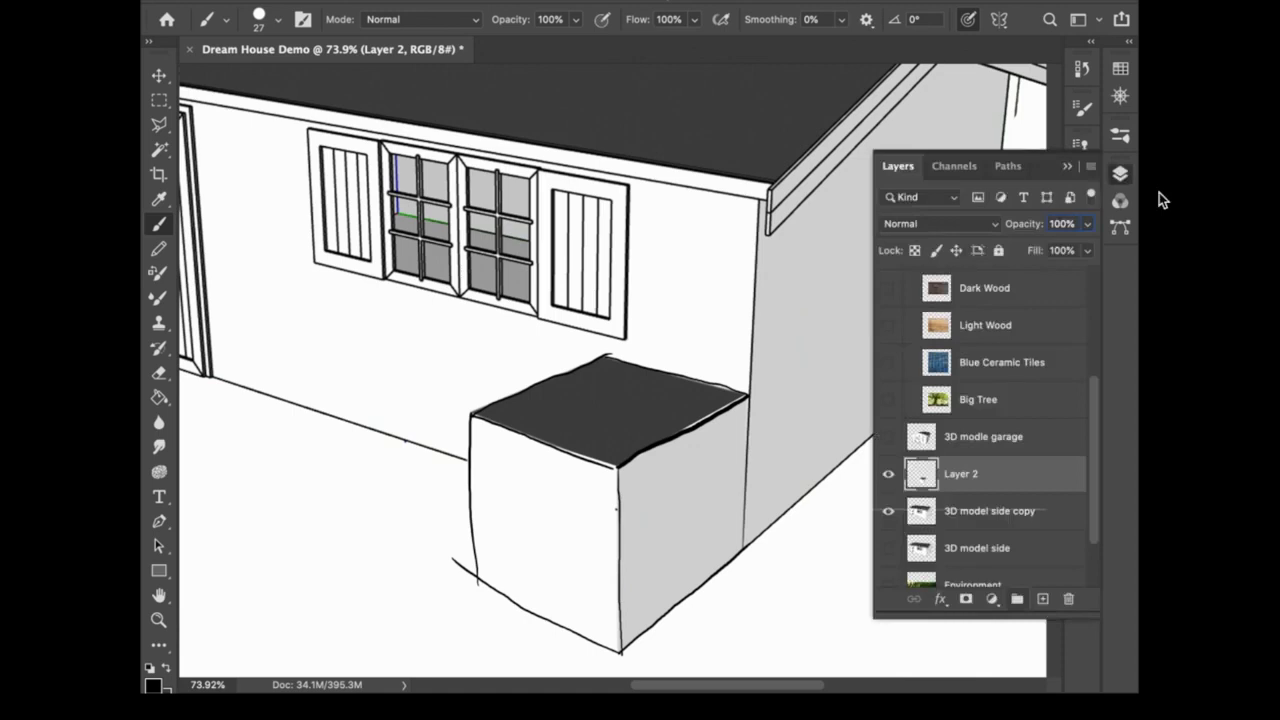
left_click(159, 76)
left_click_drag(600, 515, 787, 124)
left_click(1120, 173)
Step: Scale the box down proportionally to about 58% and reposition it on the roof near the gable edge
key("space")
left_click_drag(767, 345, 750, 243)
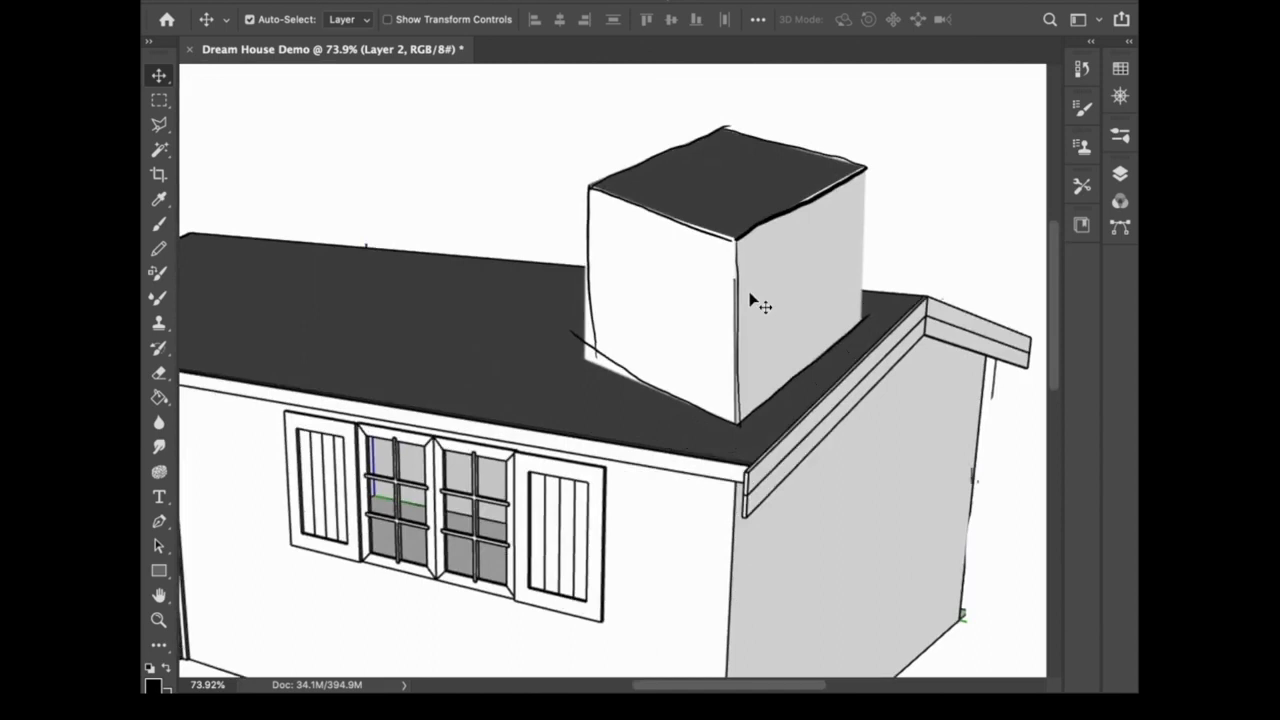
key("ctrl+t")
left_click_drag(866, 126, 797, 312)
left_click_drag(688, 416, 800, 390)
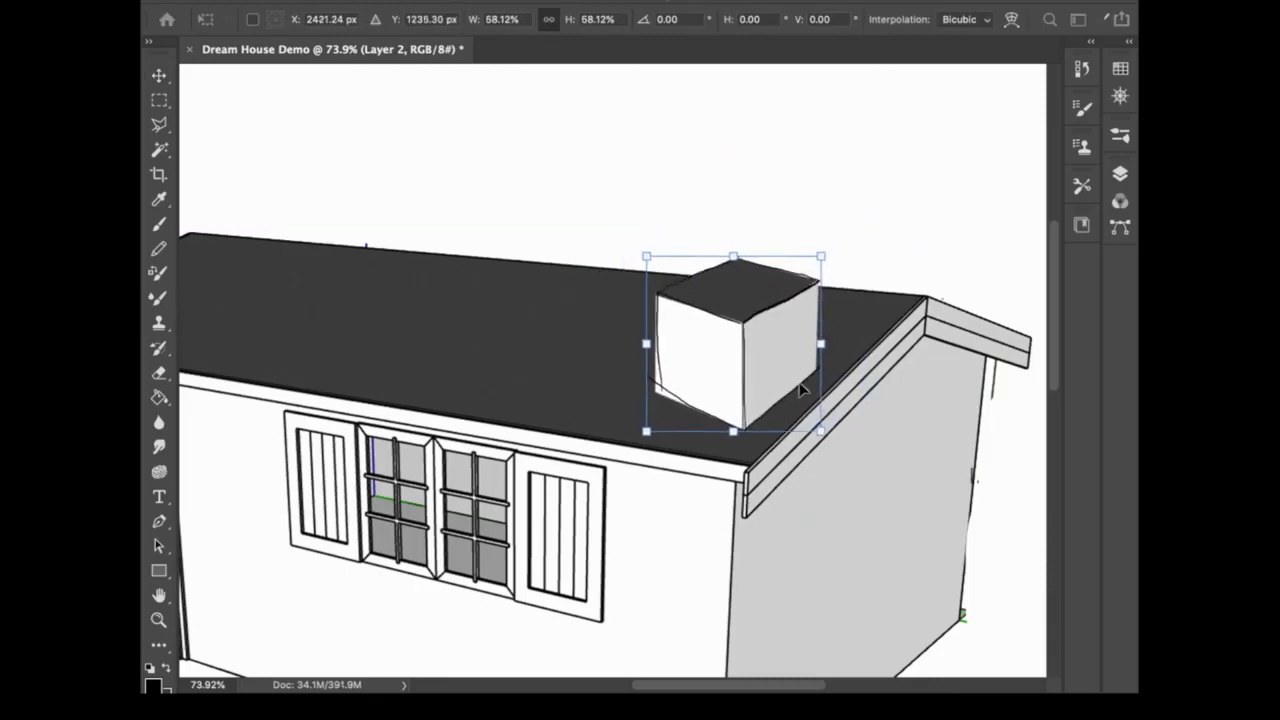
Step: Distort the chimney box on the roof by its corners so it matches the roof's perspective, and apply the transform
left_click(373, 1)
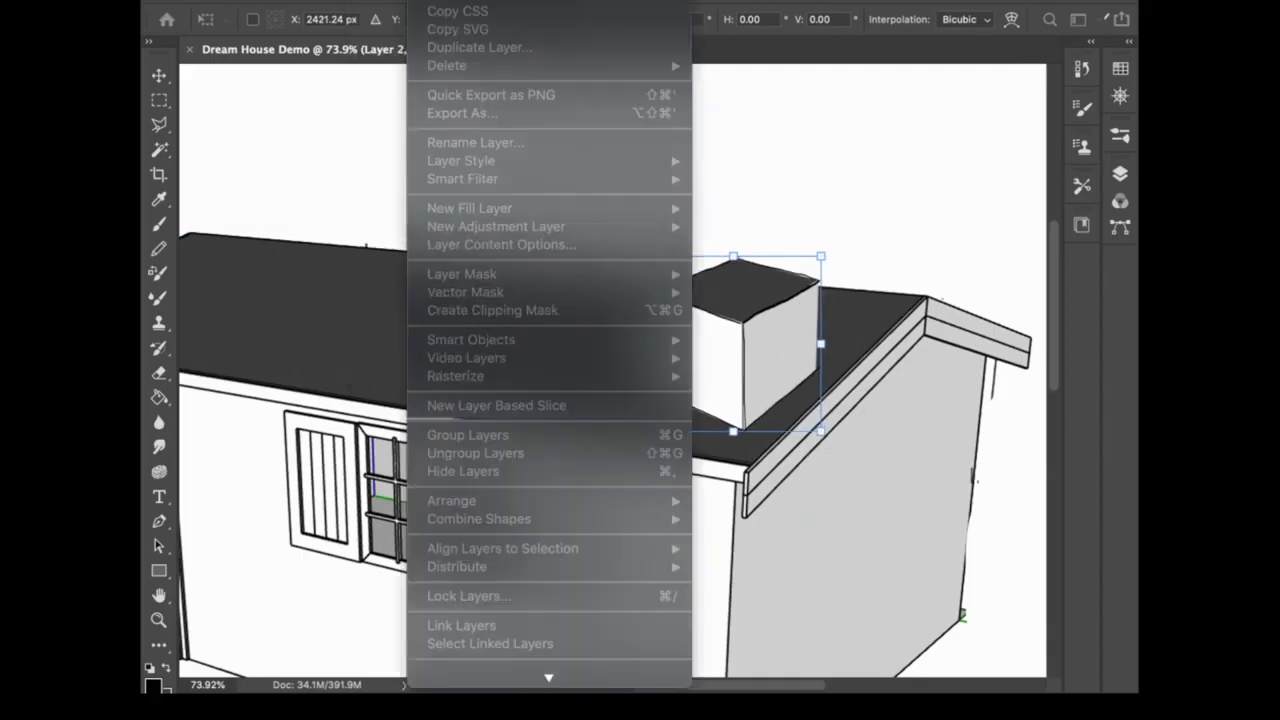
mouse_move(410, 412)
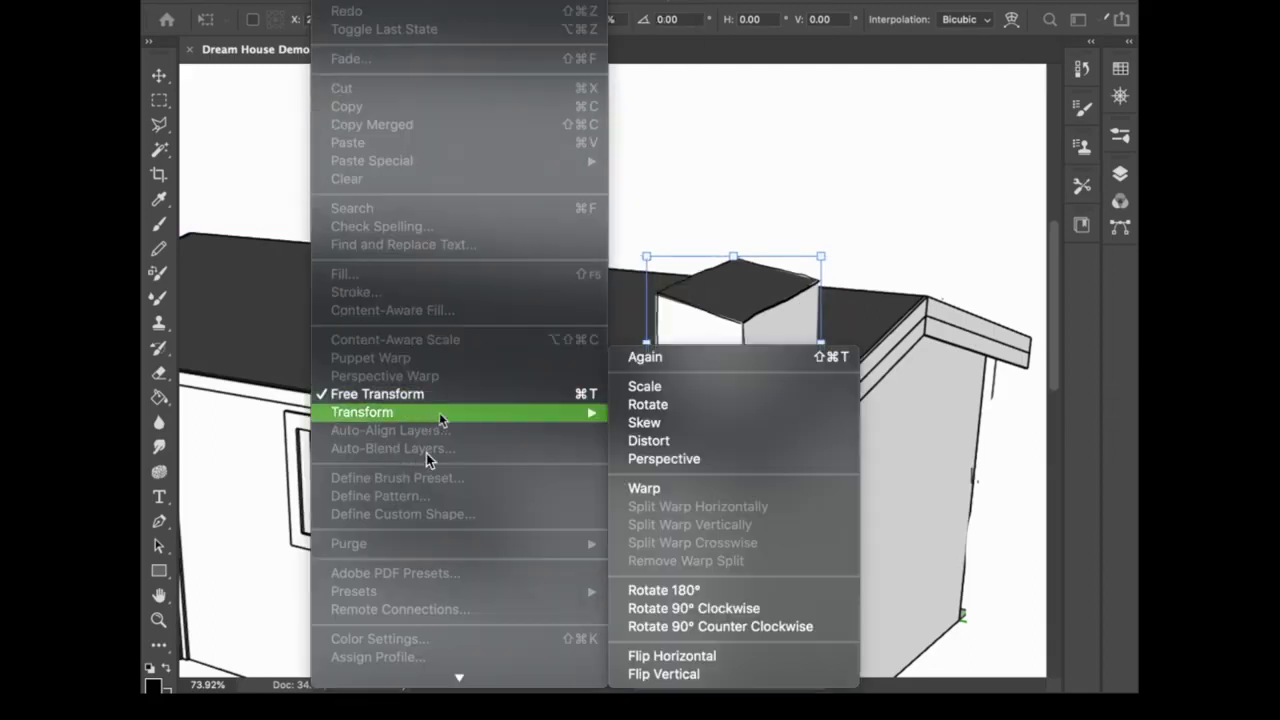
left_click(731, 447)
mouse_move(647, 432)
left_mouse_down()
mouse_move(654, 465)
mouse_move(652, 448)
left_mouse_up()
left_click_drag(647, 258, 641, 285)
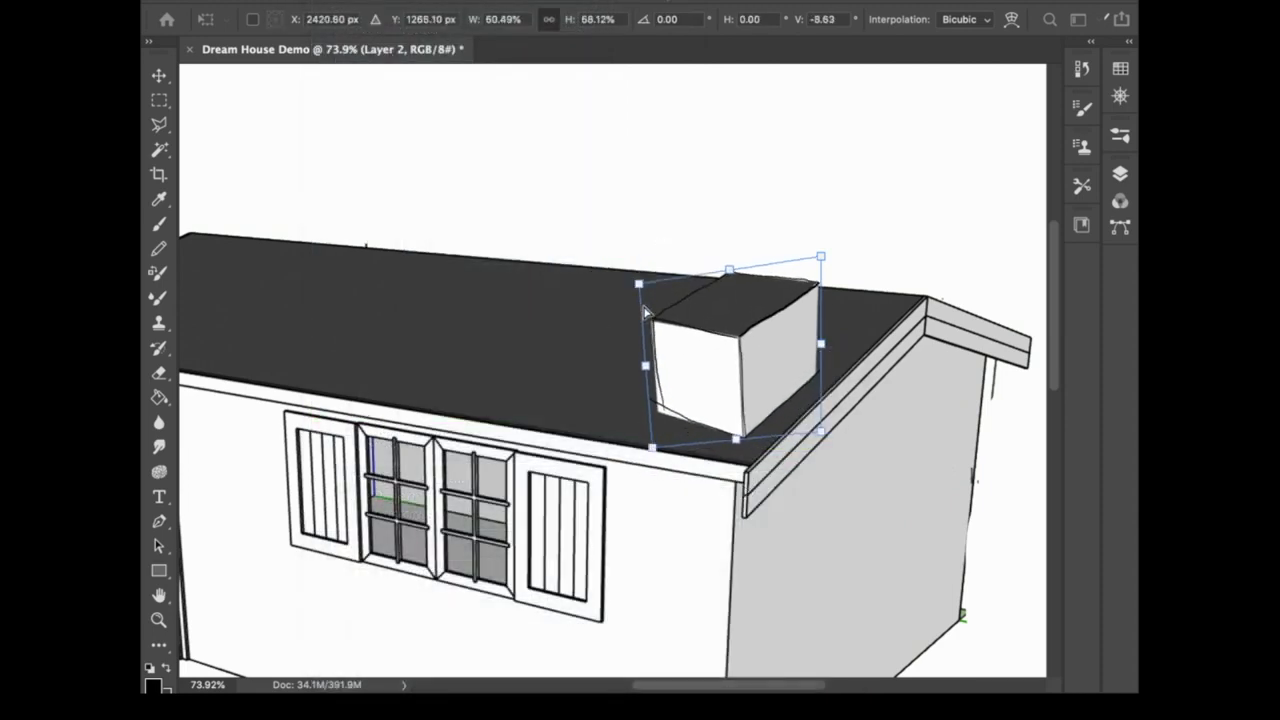
left_click_drag(730, 270, 717, 263)
left_click_drag(809, 250, 823, 247)
left_click_drag(745, 386, 750, 370)
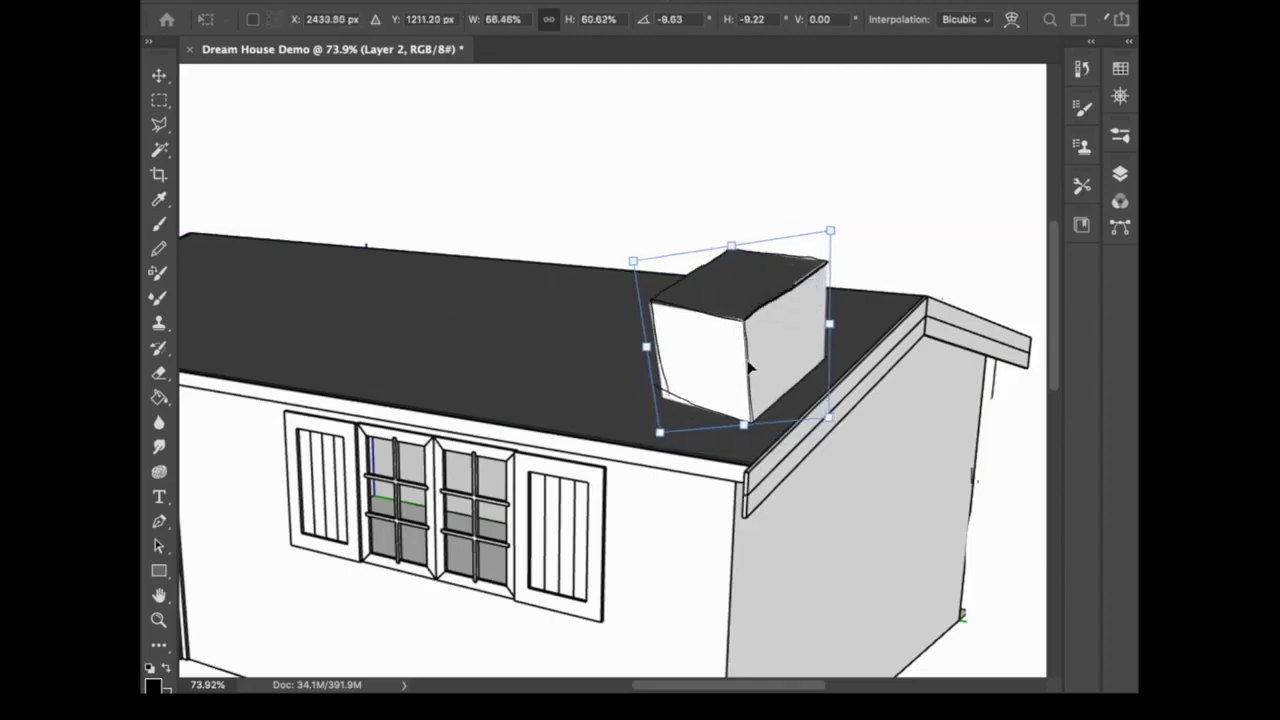
left_click_drag(830, 232, 831, 270)
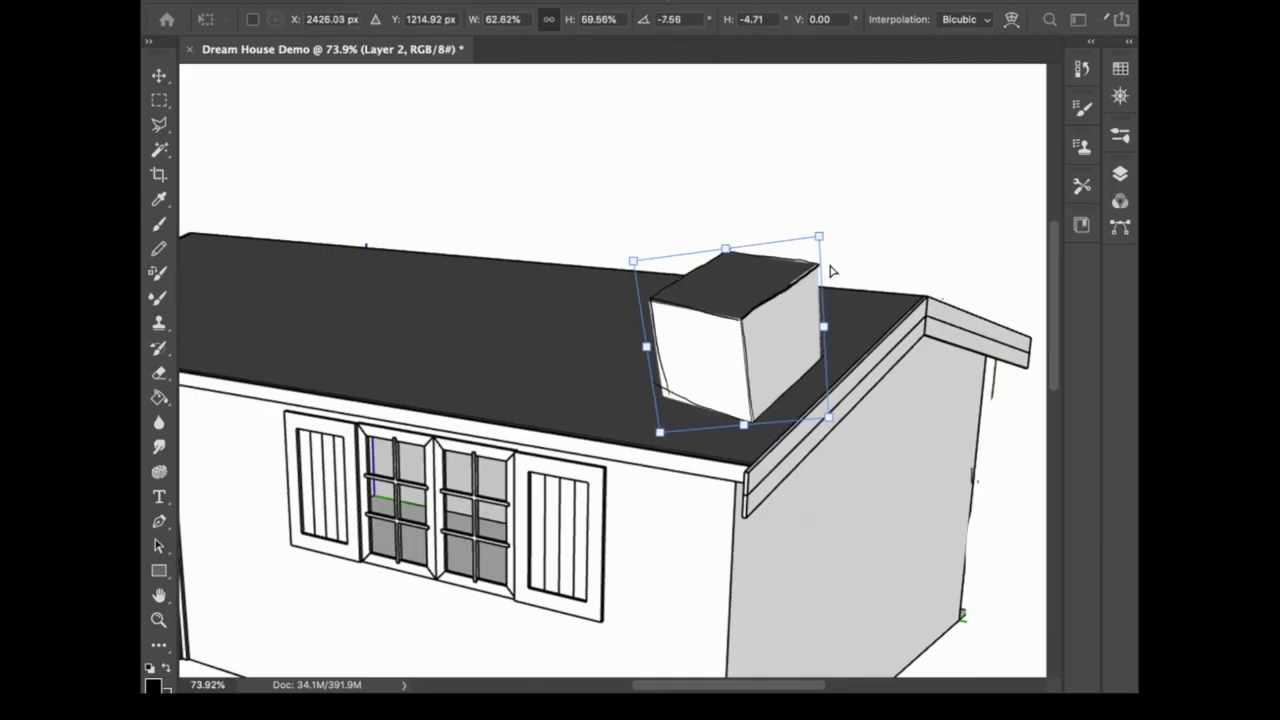
key("Return")
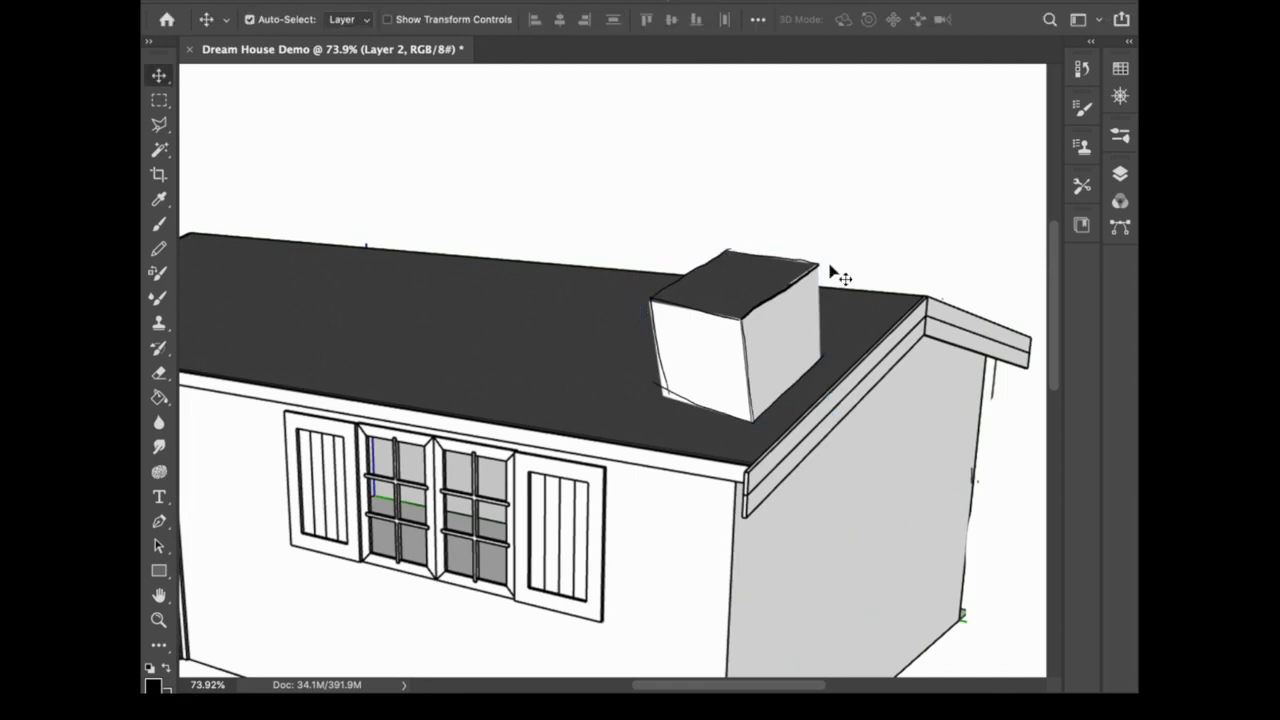
key("ctrl")
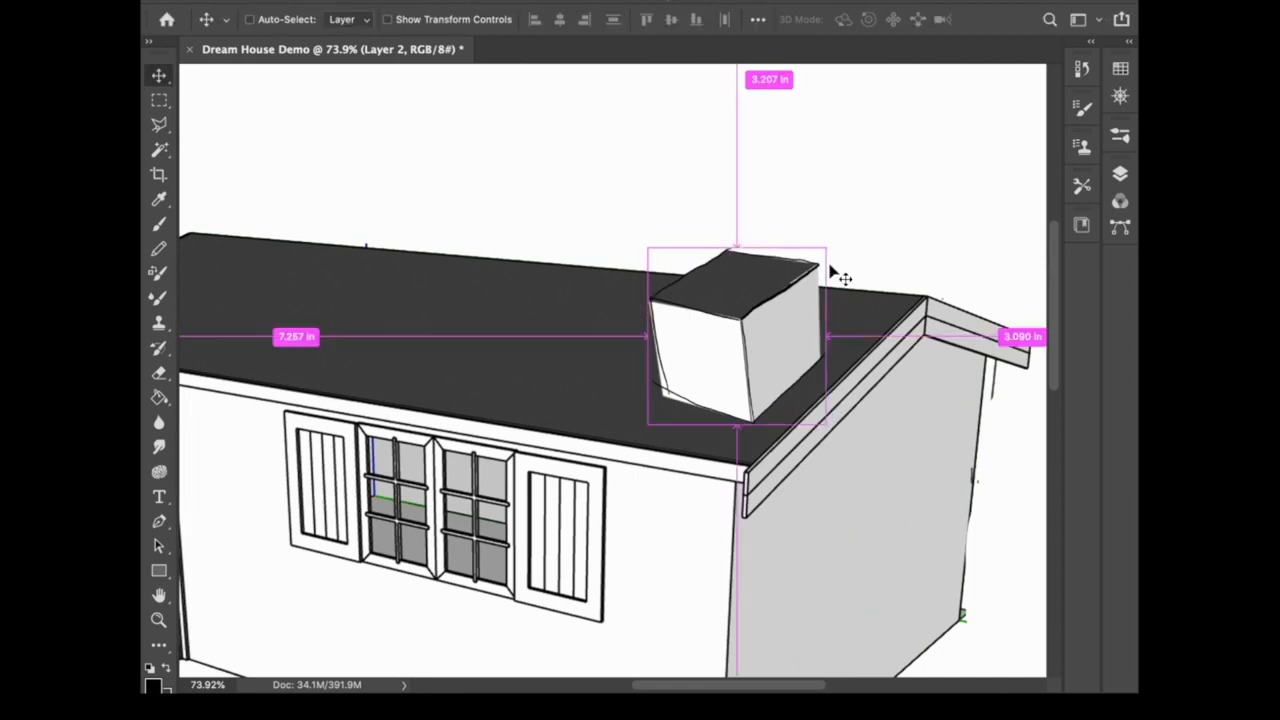
scroll(840, 277, "down", 5)
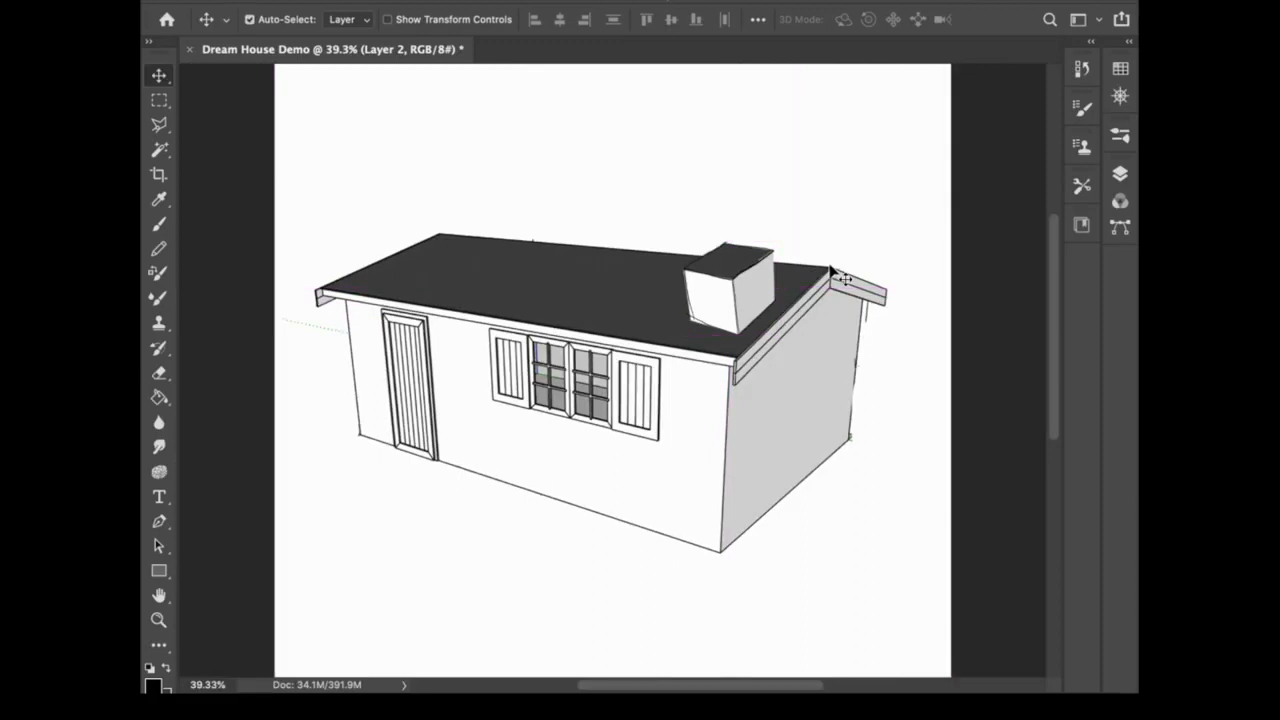
Step: Make the "3D model side copy" layer active and sample the white of the front wall below the window
left_click(1120, 173)
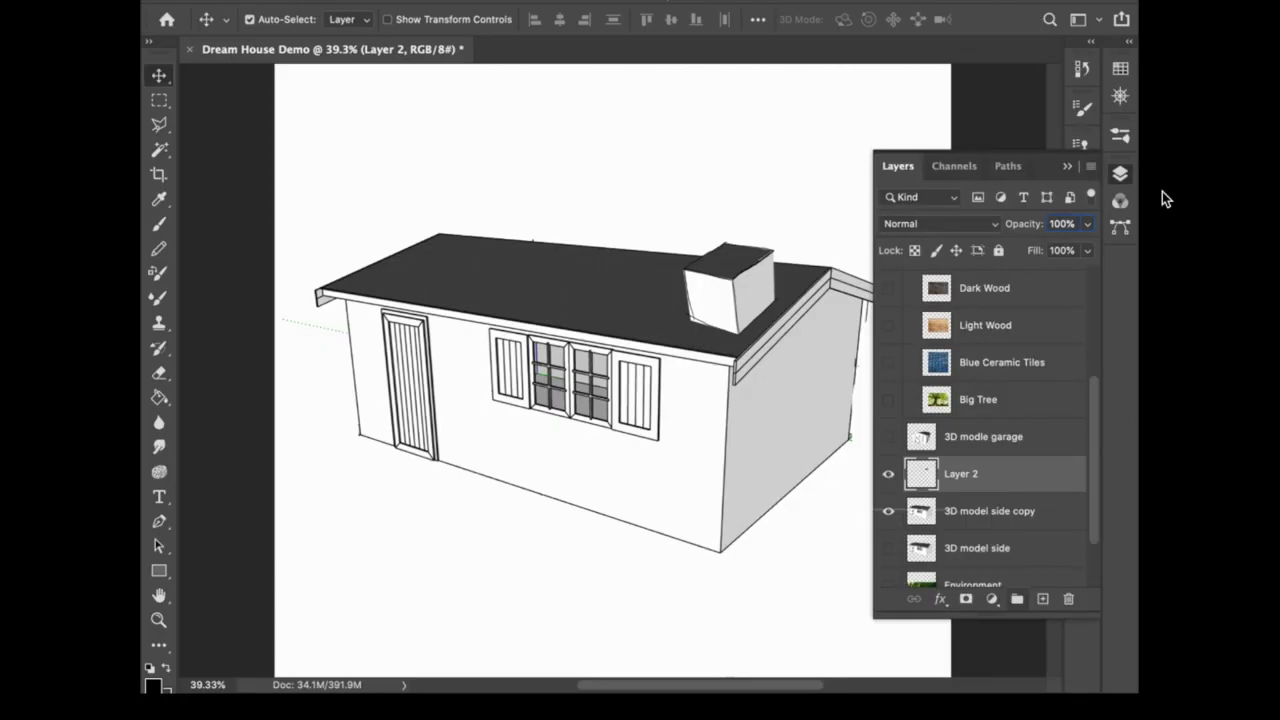
left_click(1028, 512)
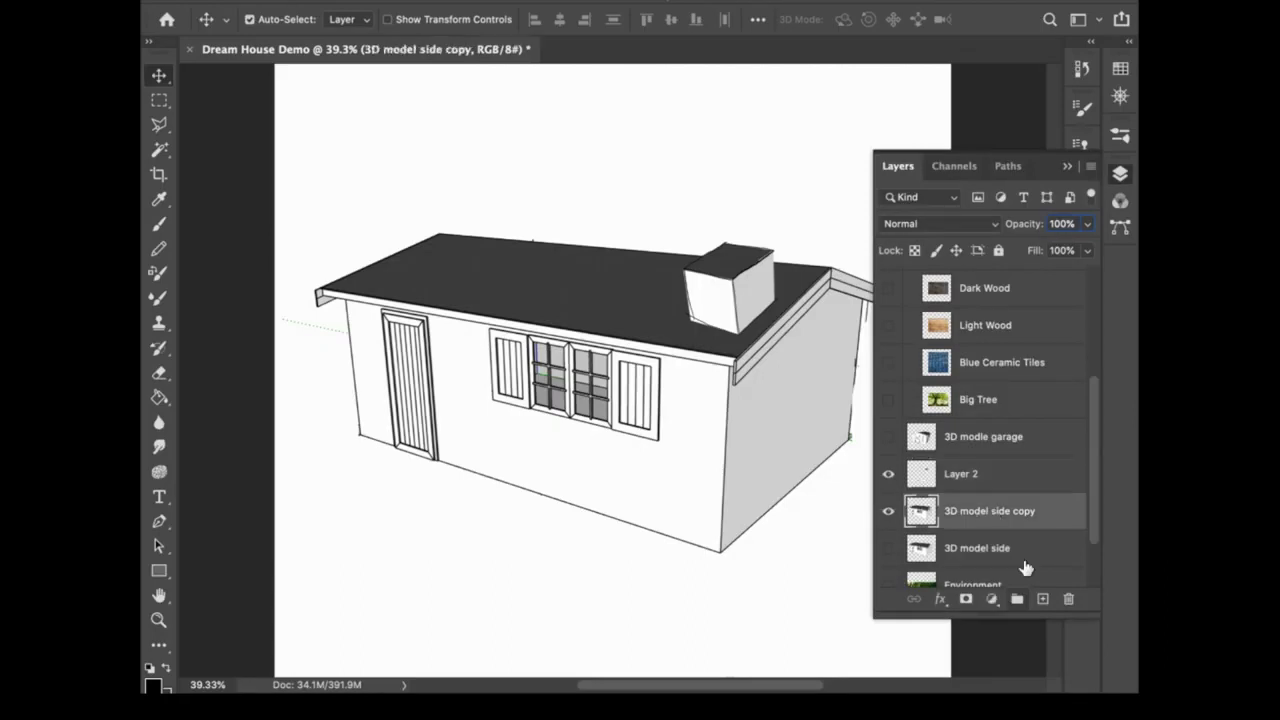
left_click(1120, 174)
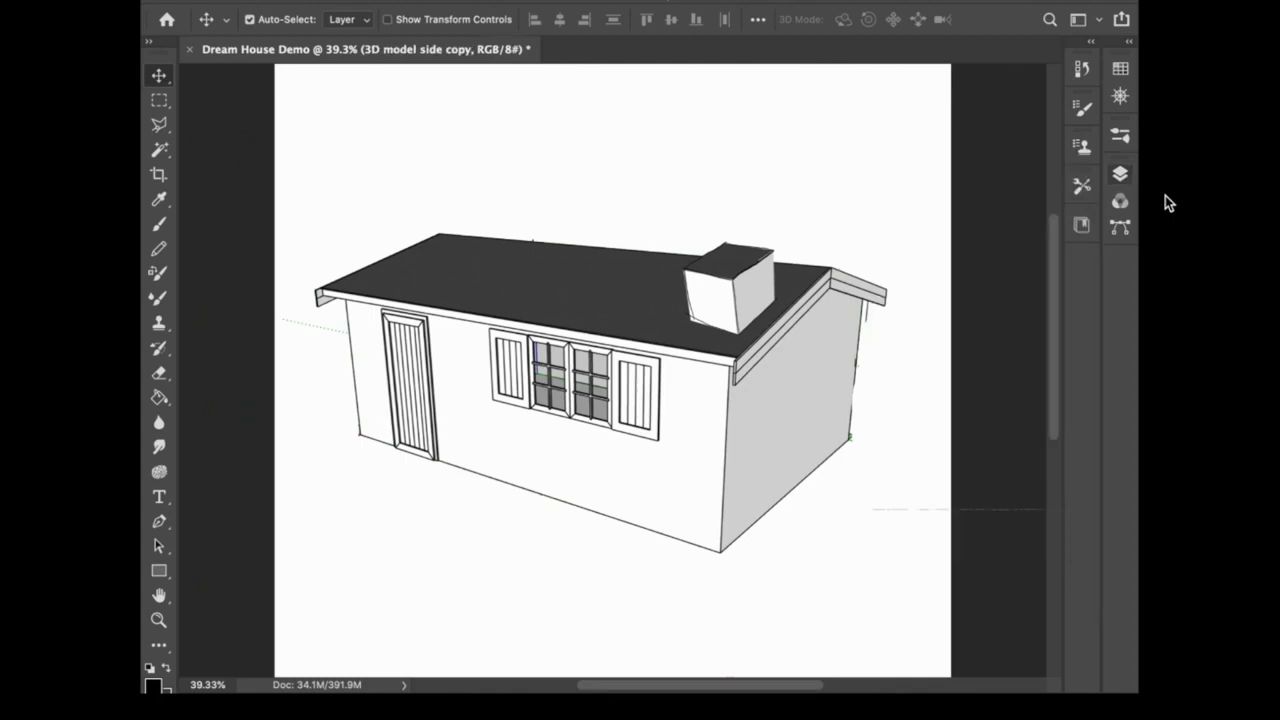
key("z")
left_click_drag(540, 403, 603, 434)
left_click_drag(834, 432, 744, 424)
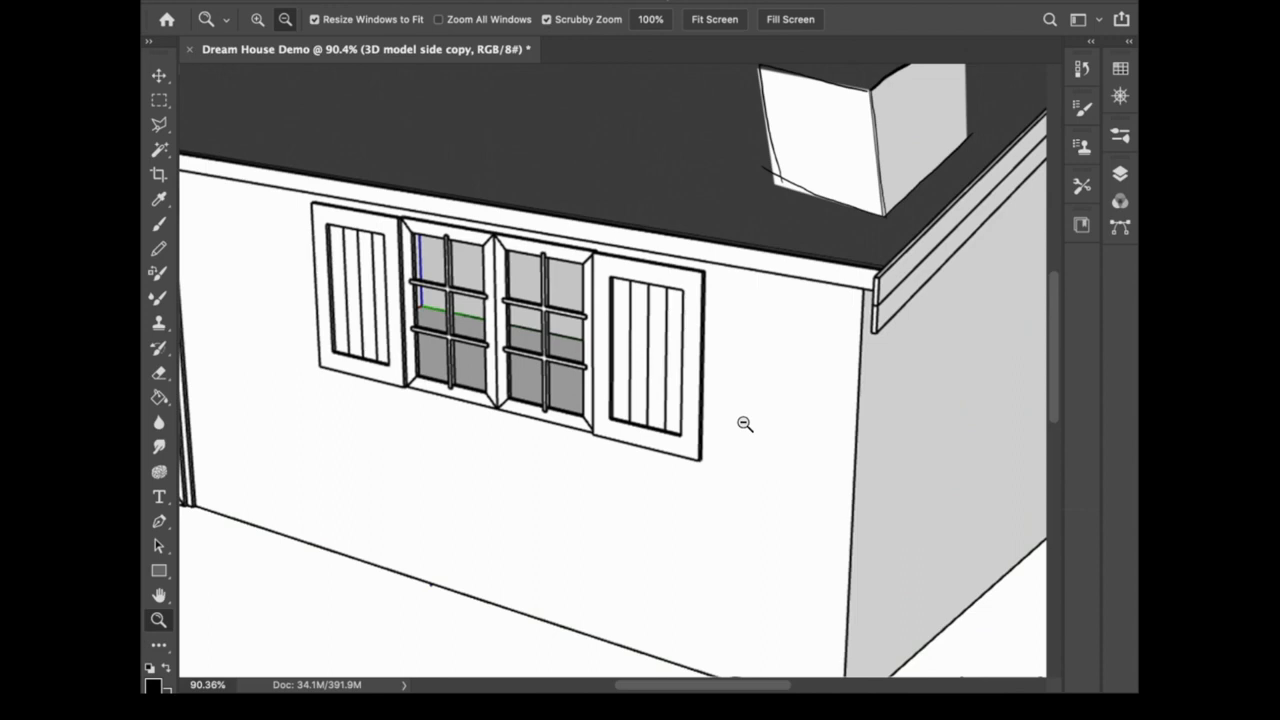
key("i")
left_click(468, 539)
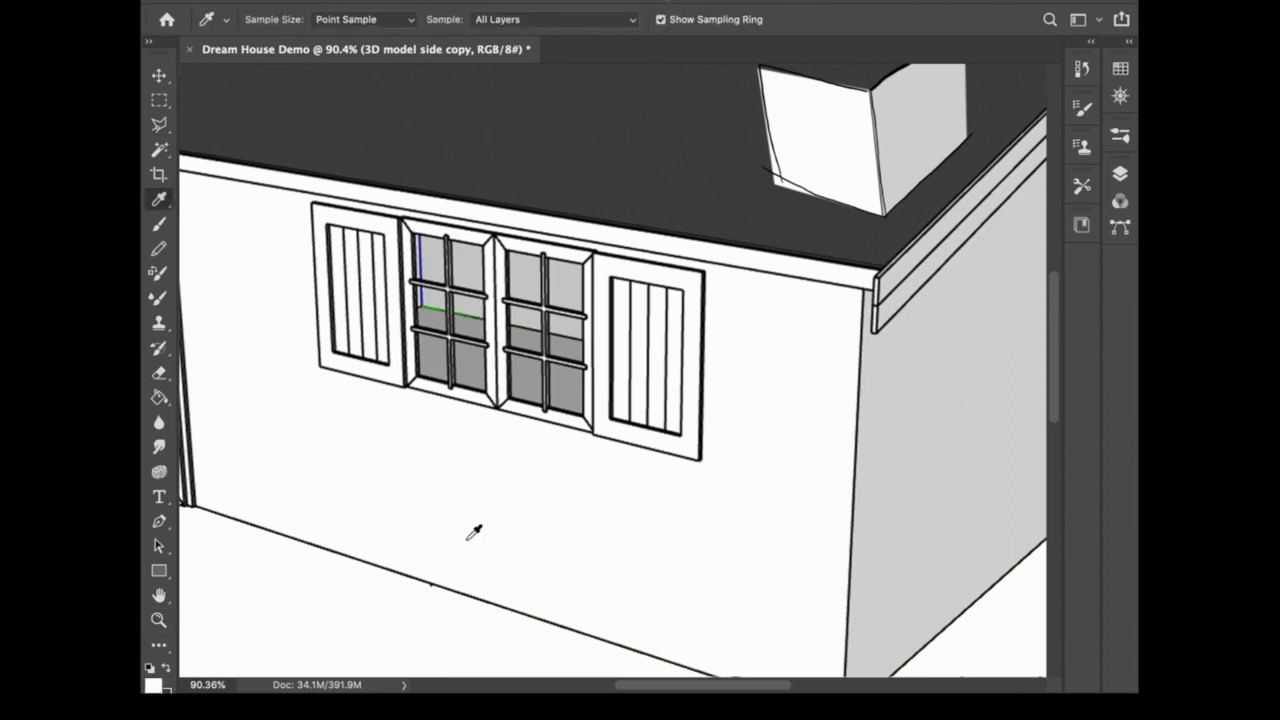
left_click(468, 508)
Step: Paint over the window and both shutters on the front wall with the sampled white, using the Brush at size 218
key("b")
left_click_drag(509, 461, 604, 540)
mouse_move(691, 461)
left_mouse_down()
mouse_move(585, 400)
mouse_move(530, 410)
mouse_move(383, 389)
mouse_move(429, 412)
mouse_move(392, 418)
mouse_move(340, 408)
mouse_move(265, 364)
mouse_move(395, 349)
mouse_move(373, 326)
mouse_move(400, 358)
mouse_move(680, 441)
mouse_move(658, 398)
mouse_move(663, 359)
mouse_move(706, 303)
mouse_move(567, 260)
mouse_move(492, 262)
mouse_move(297, 225)
mouse_move(282, 232)
mouse_move(377, 298)
mouse_move(327, 318)
mouse_move(282, 222)
mouse_move(420, 245)
mouse_move(423, 232)
mouse_move(472, 250)
mouse_move(379, 262)
mouse_move(344, 318)
mouse_move(450, 303)
mouse_move(458, 322)
mouse_move(487, 285)
mouse_move(512, 333)
mouse_move(642, 368)
mouse_move(707, 366)
mouse_move(650, 330)
mouse_move(575, 324)
mouse_move(569, 375)
mouse_move(613, 410)
mouse_move(611, 333)
mouse_move(594, 297)
mouse_move(538, 283)
left_mouse_up()
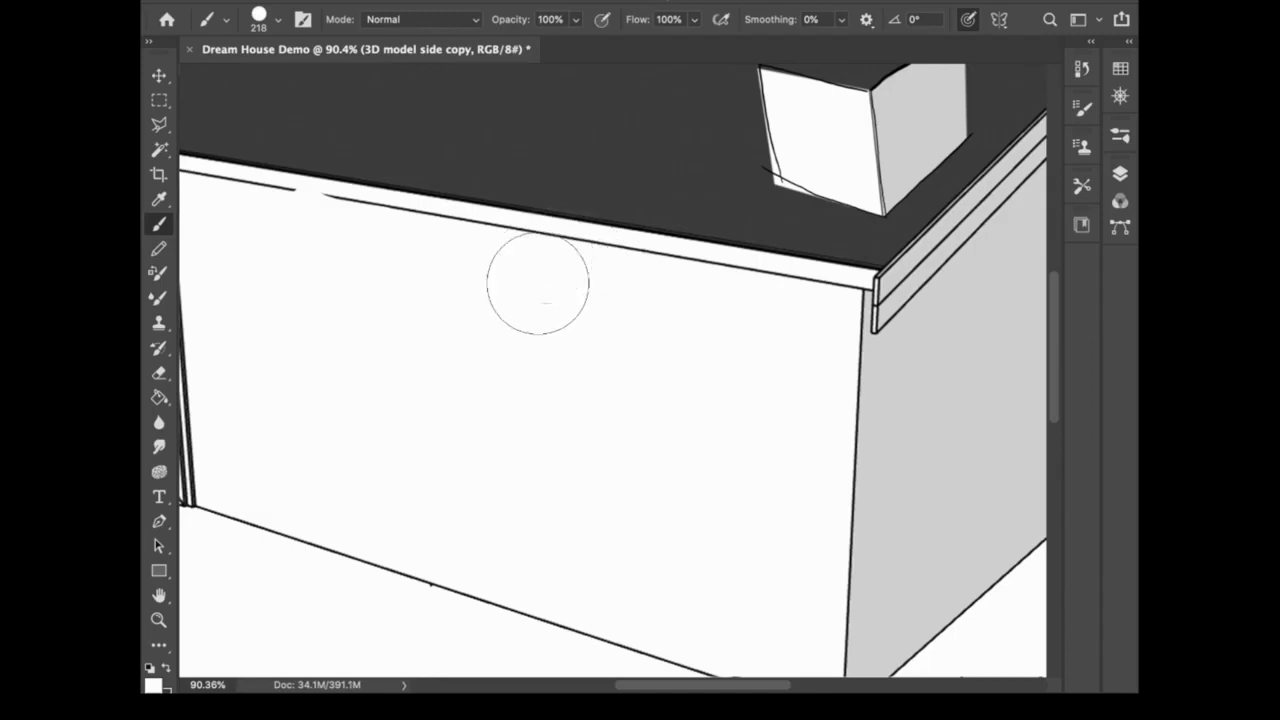
key("super+0")
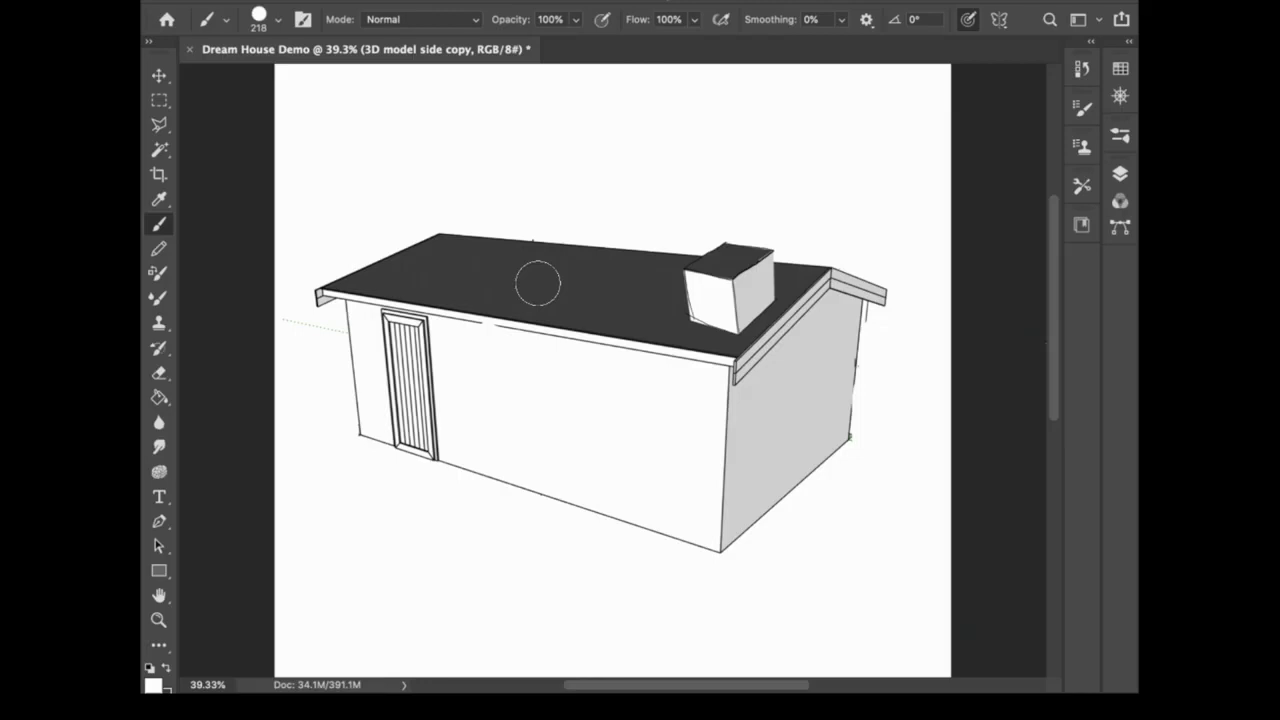
scroll(538, 283, "left", 5)
scroll(538, 283, "up", 2)
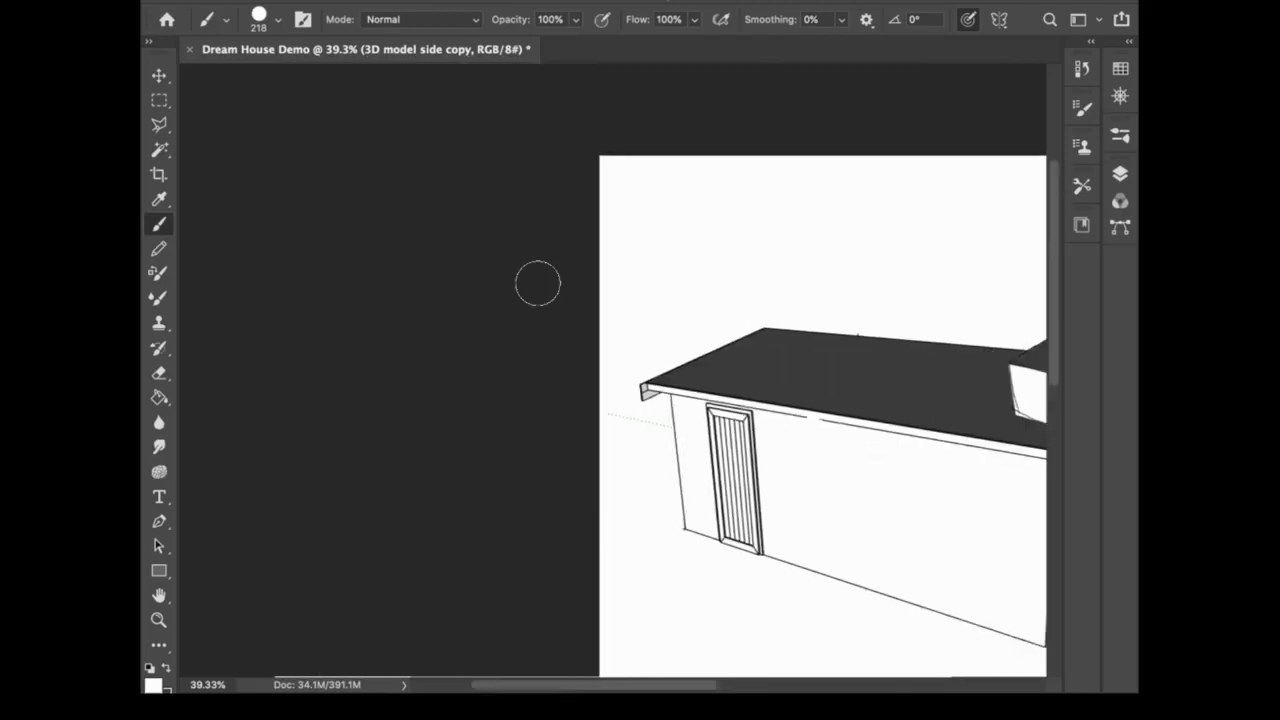
key("super+0")
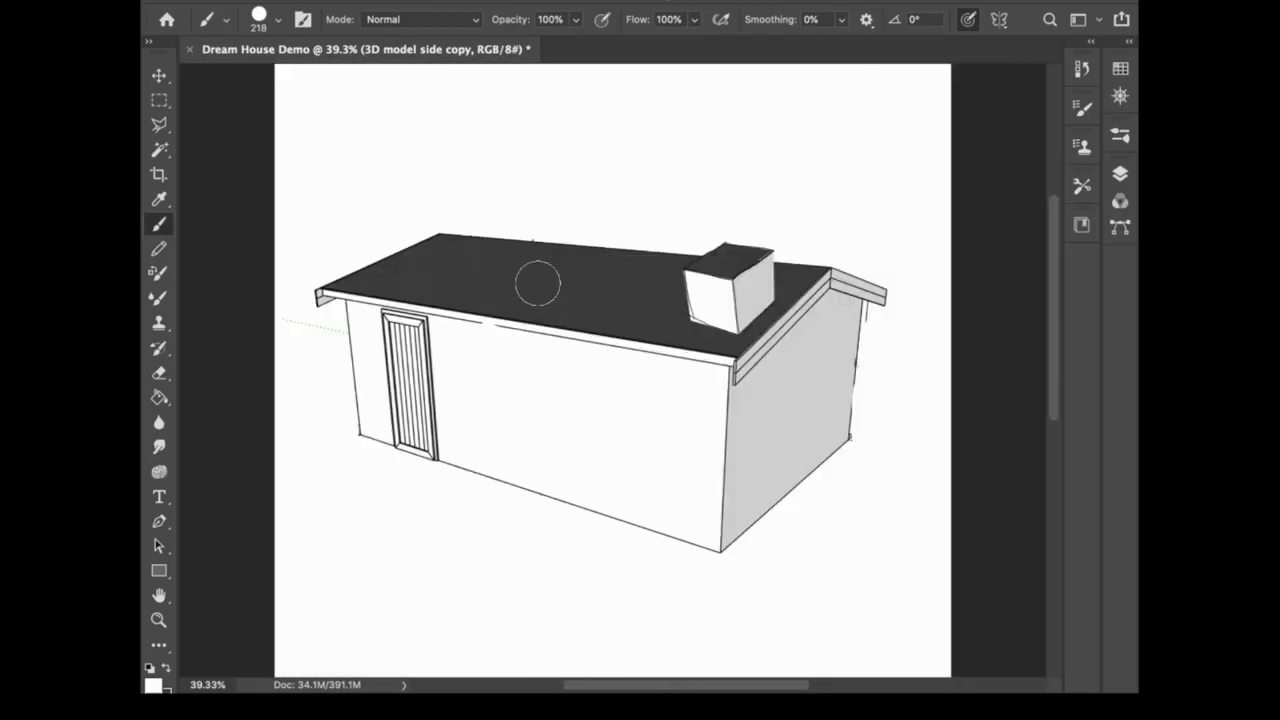